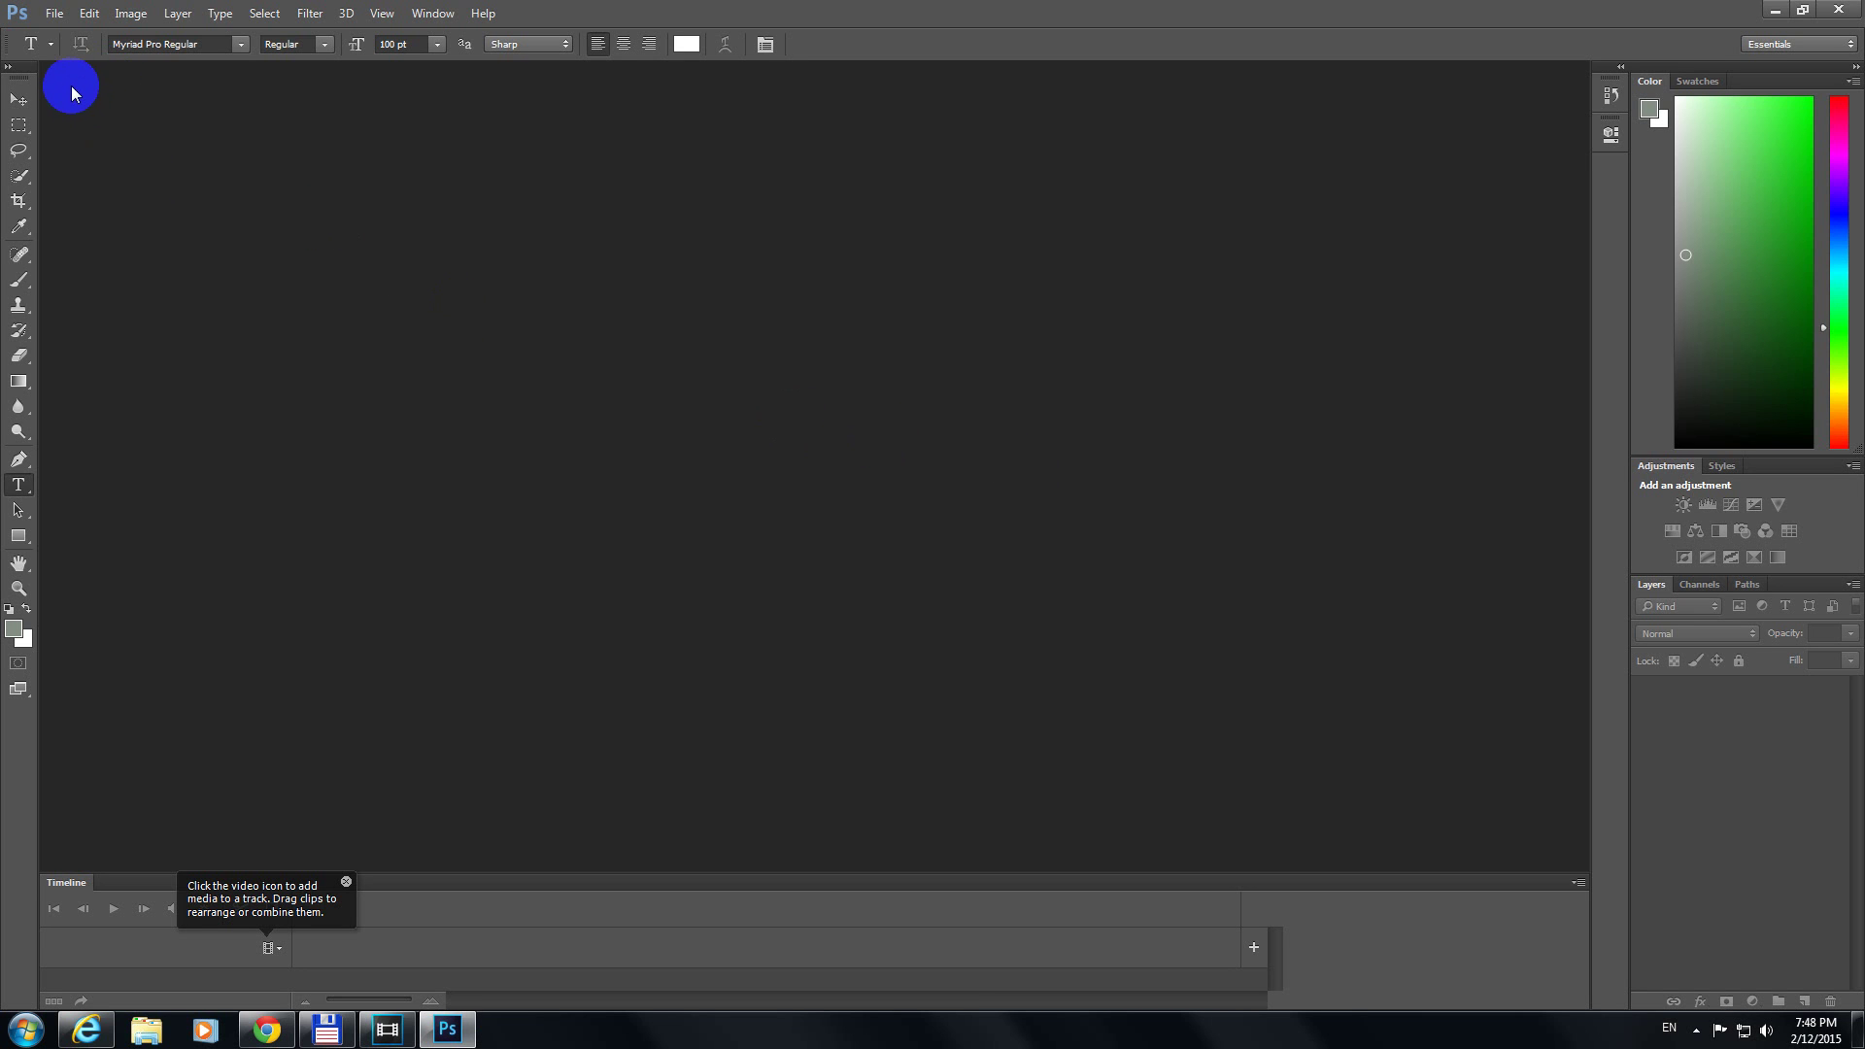
# In File > Open, select AlbumArtSmall.jpg from 2000_GB (E:) > music > Music.
pyautogui.click(58, 15)
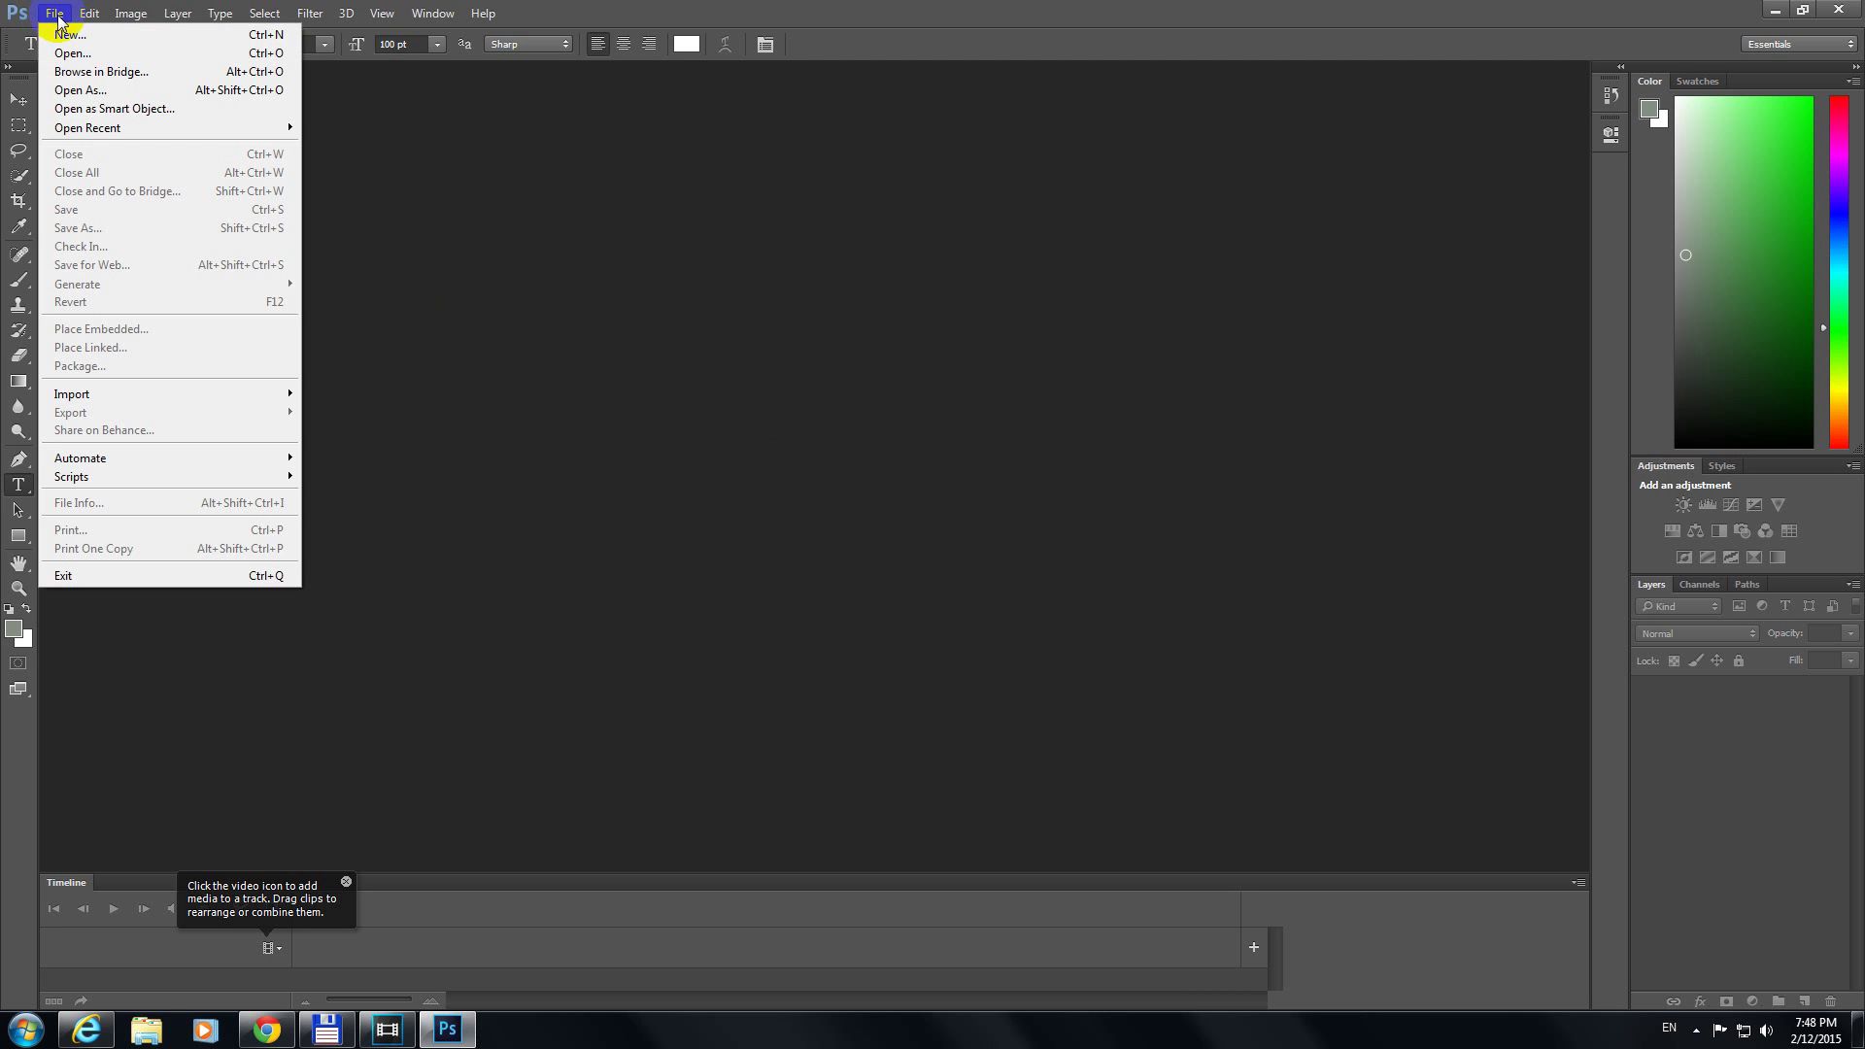
pyautogui.click(106, 55)
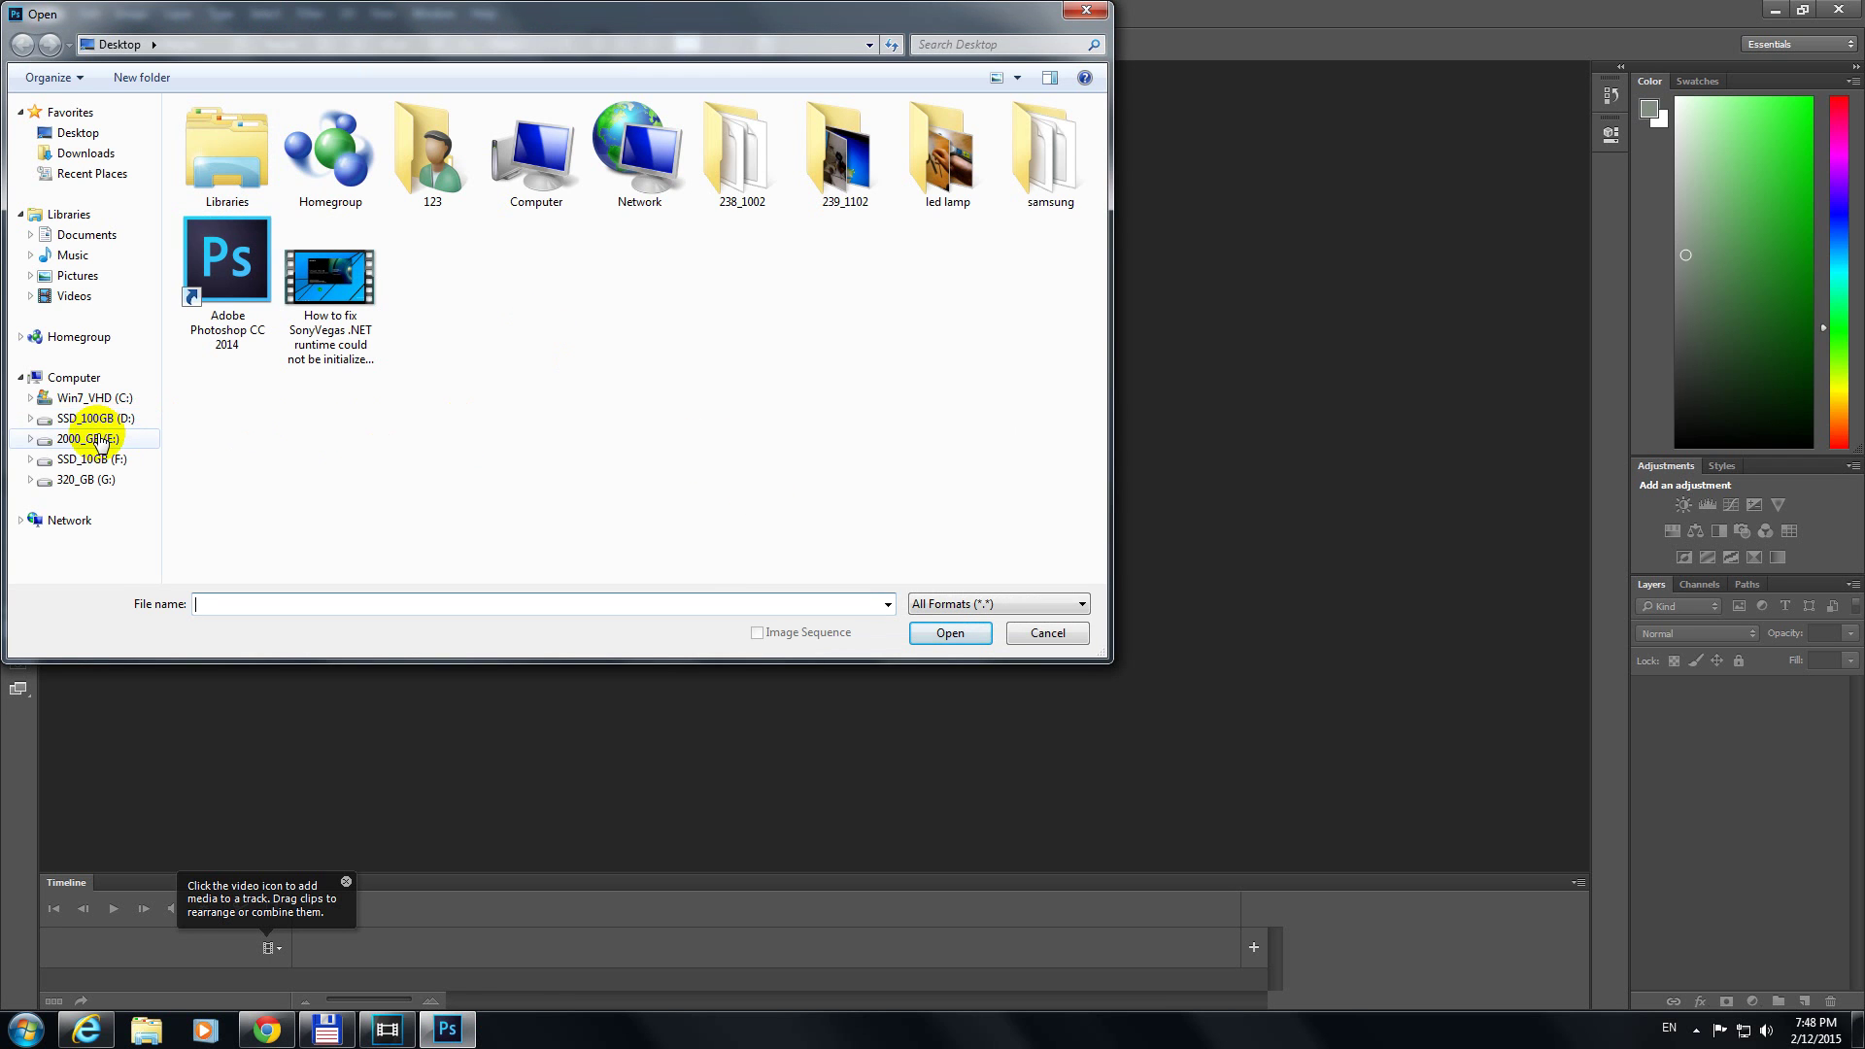
pyautogui.click(87, 438)
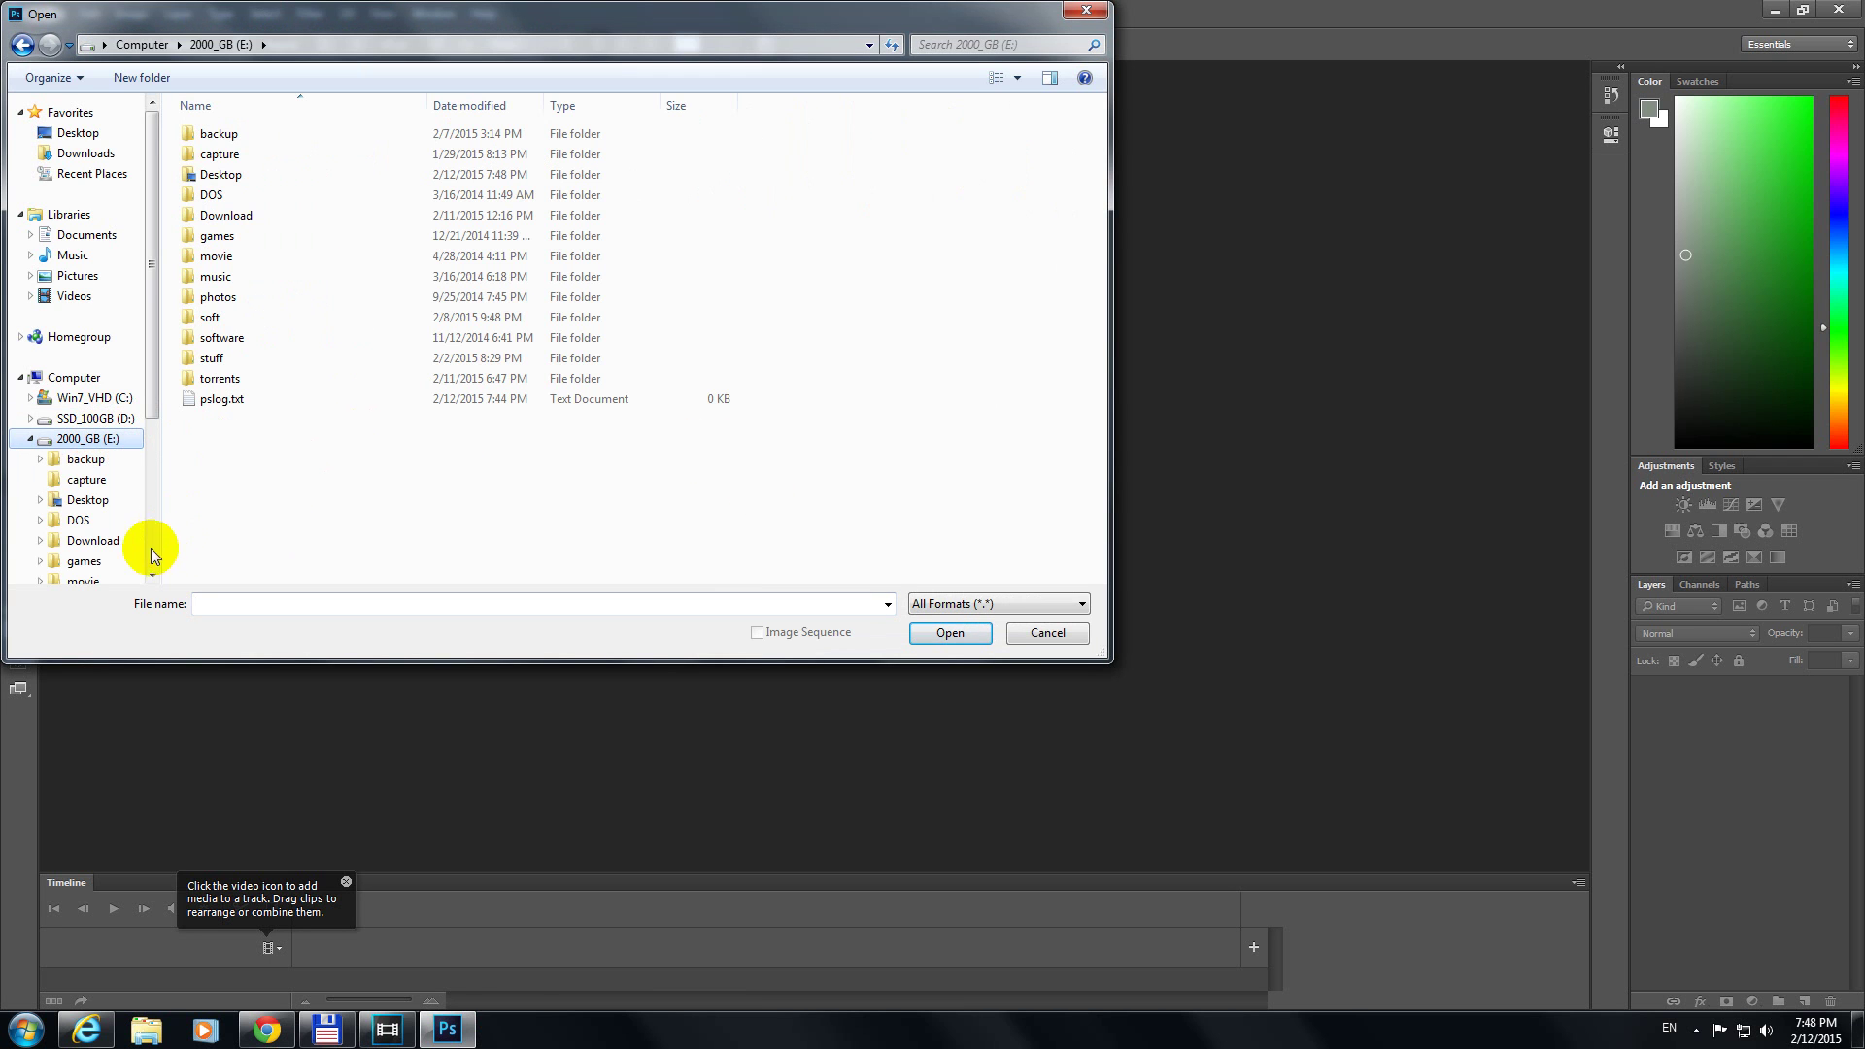
pyautogui.doubleClick(215, 277)
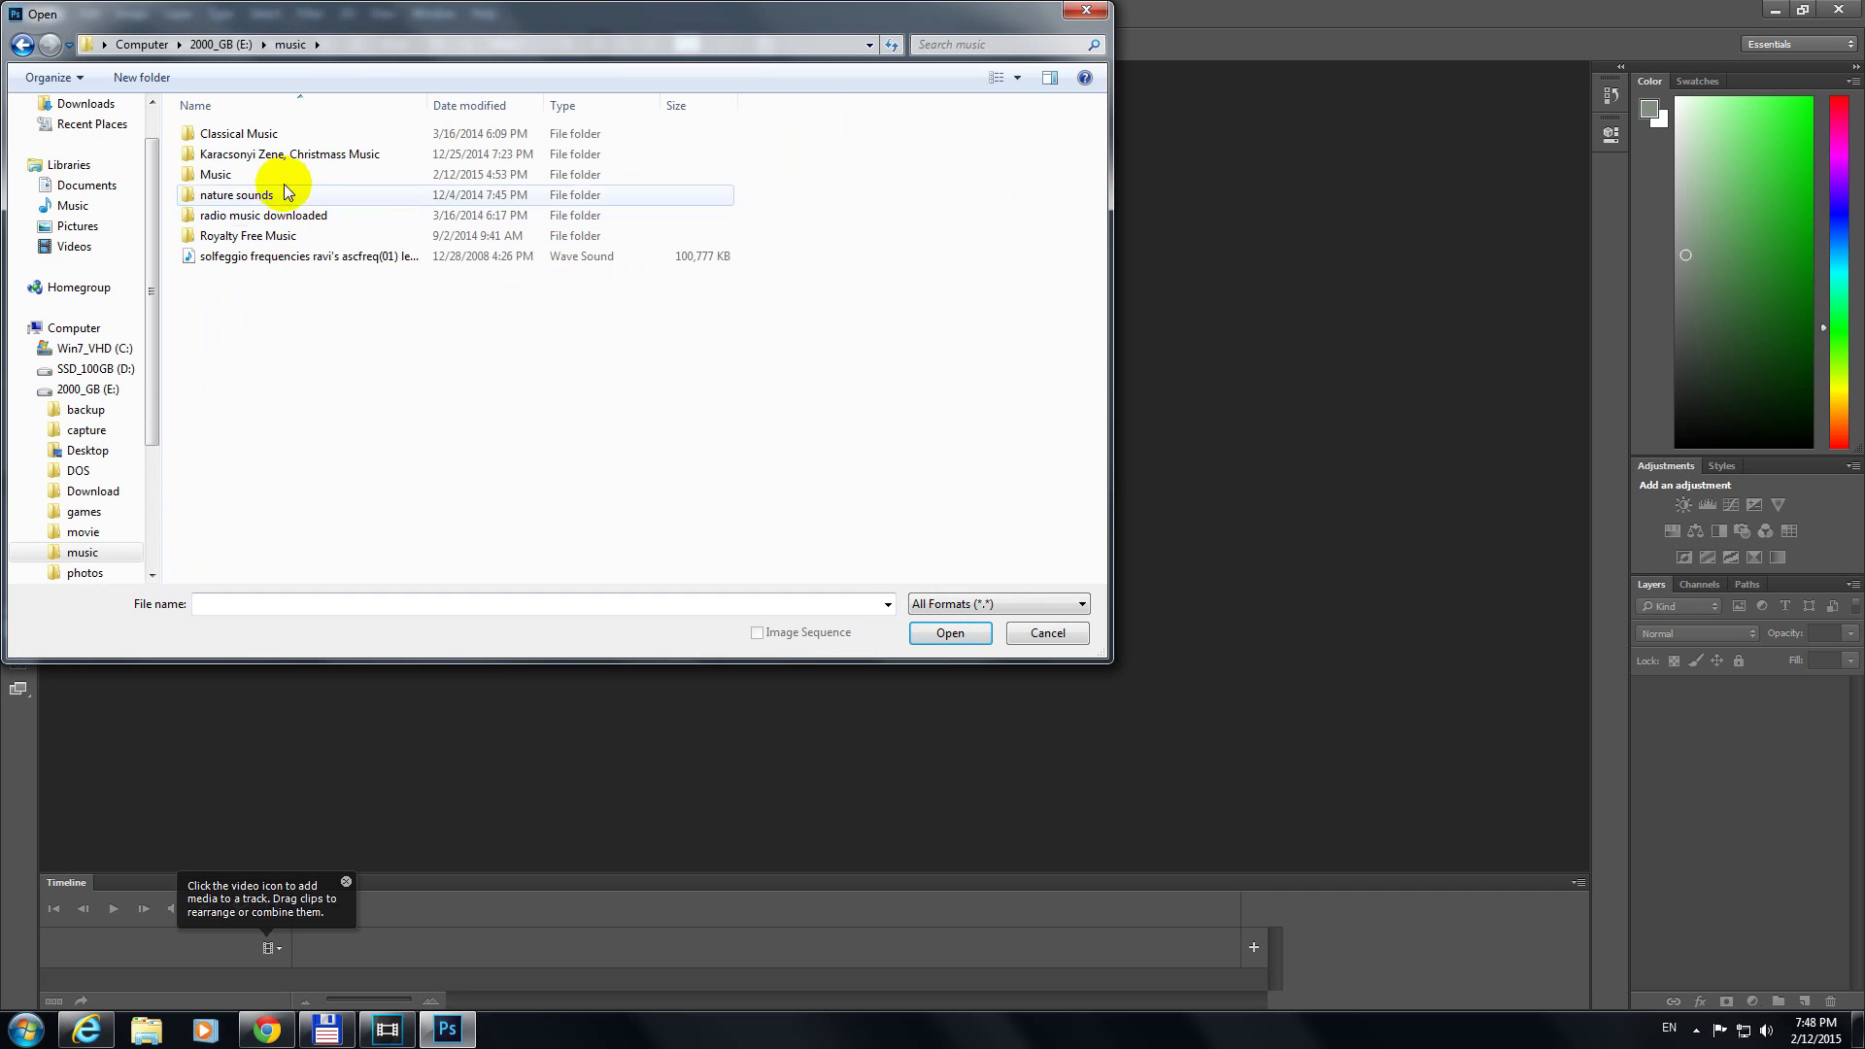
pyautogui.doubleClick(215, 175)
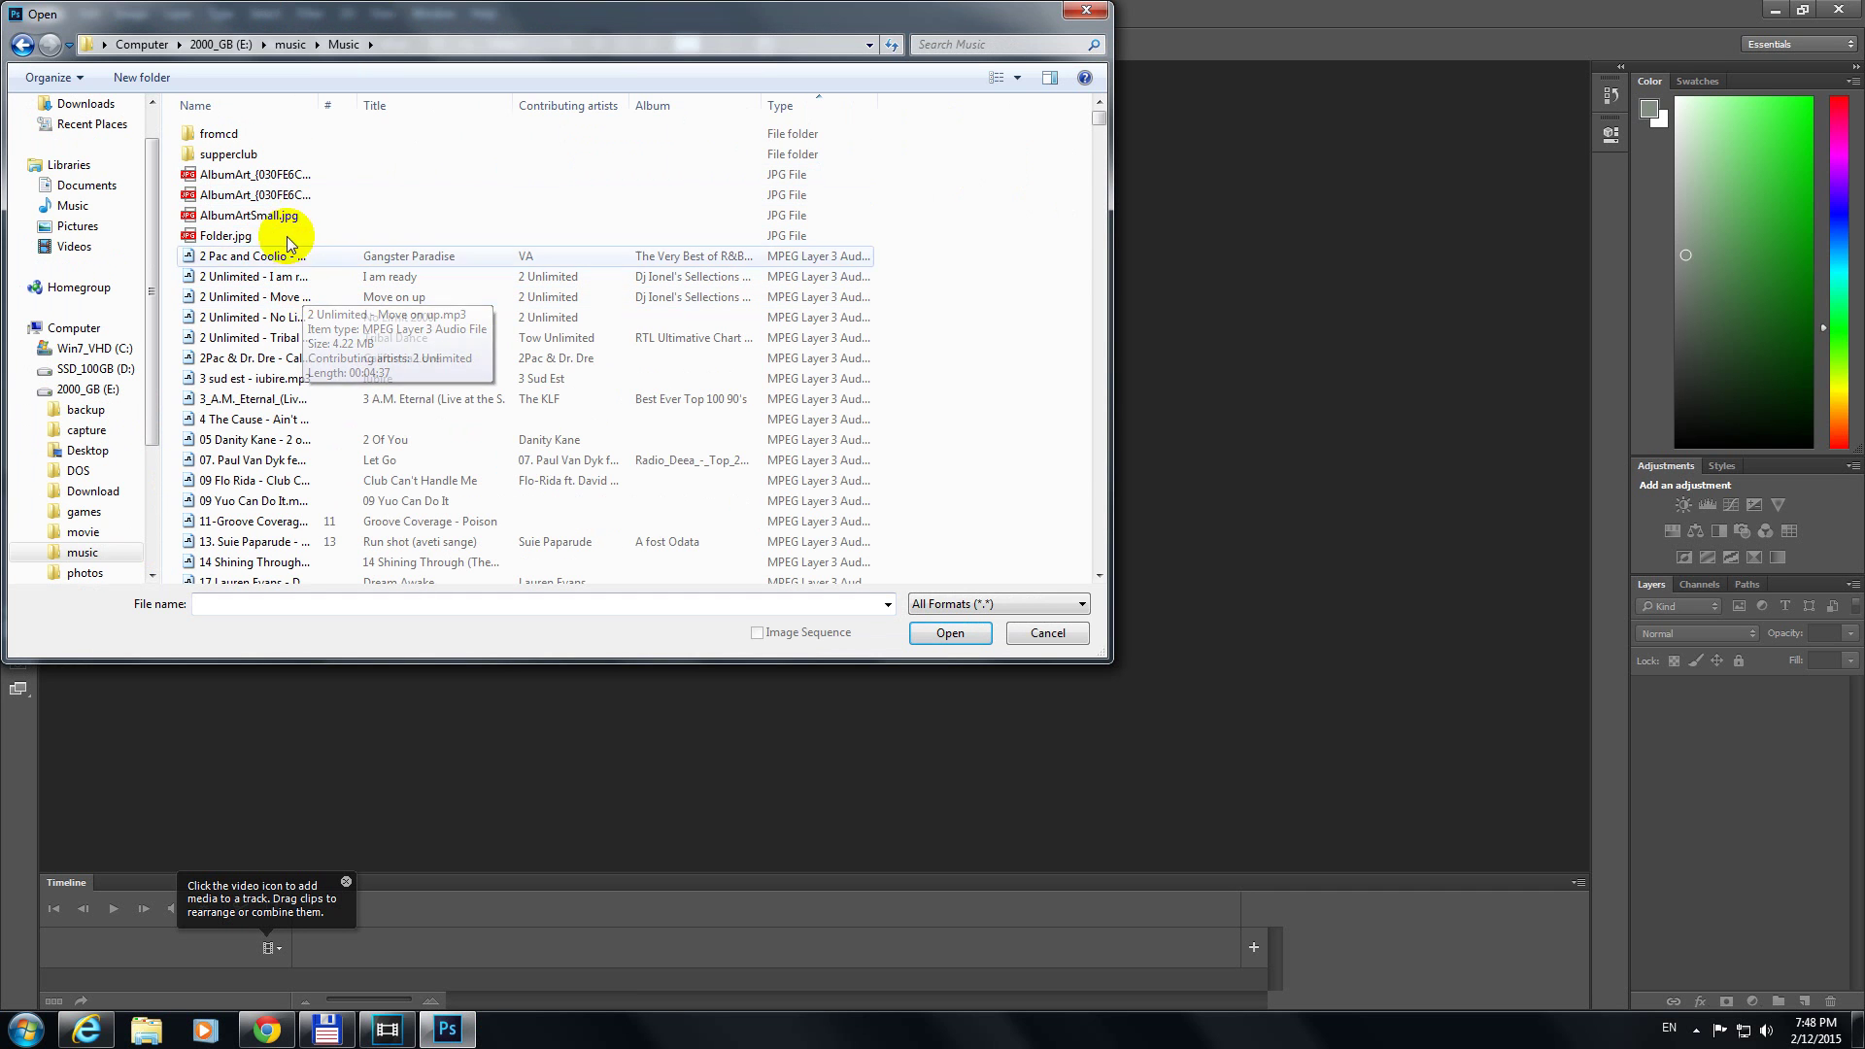
pyautogui.click(243, 215)
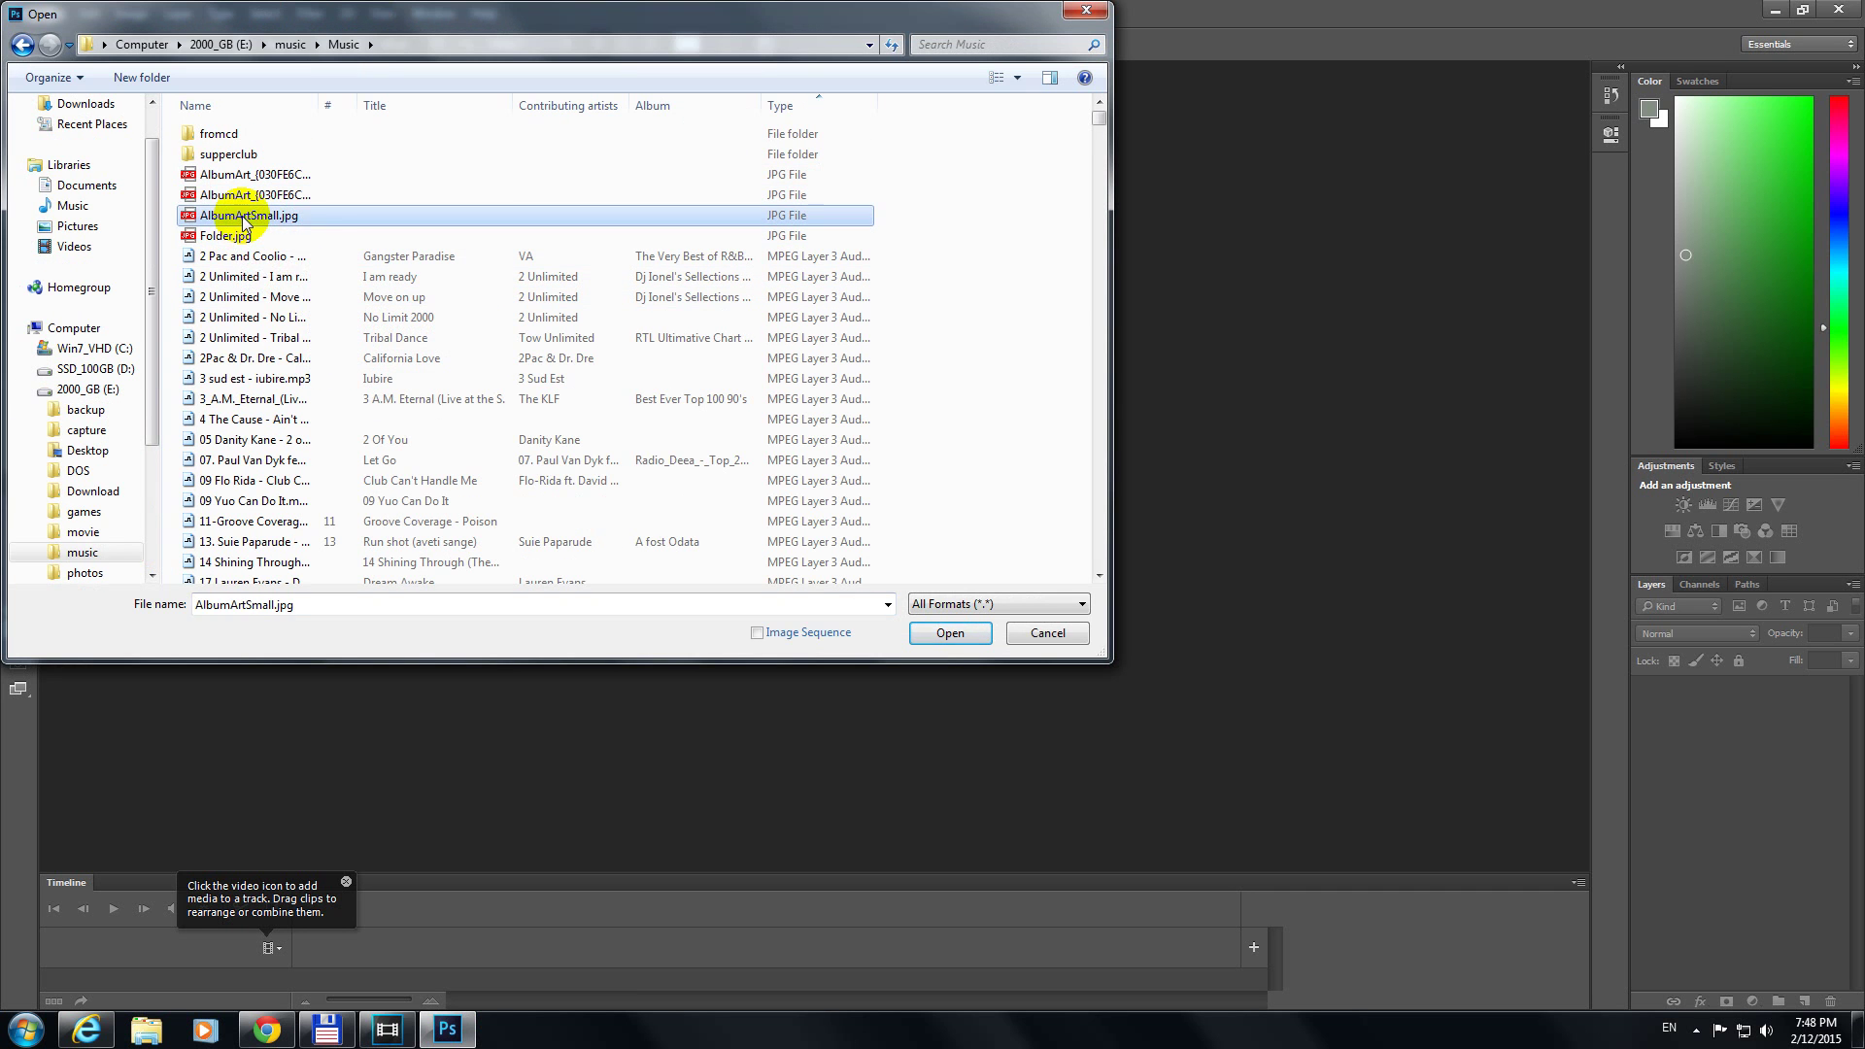
# Attempt to open AlbumArtSmall.jpg, then Folder.jpg, dismissing each no-permission error.
pyautogui.click(950, 632)
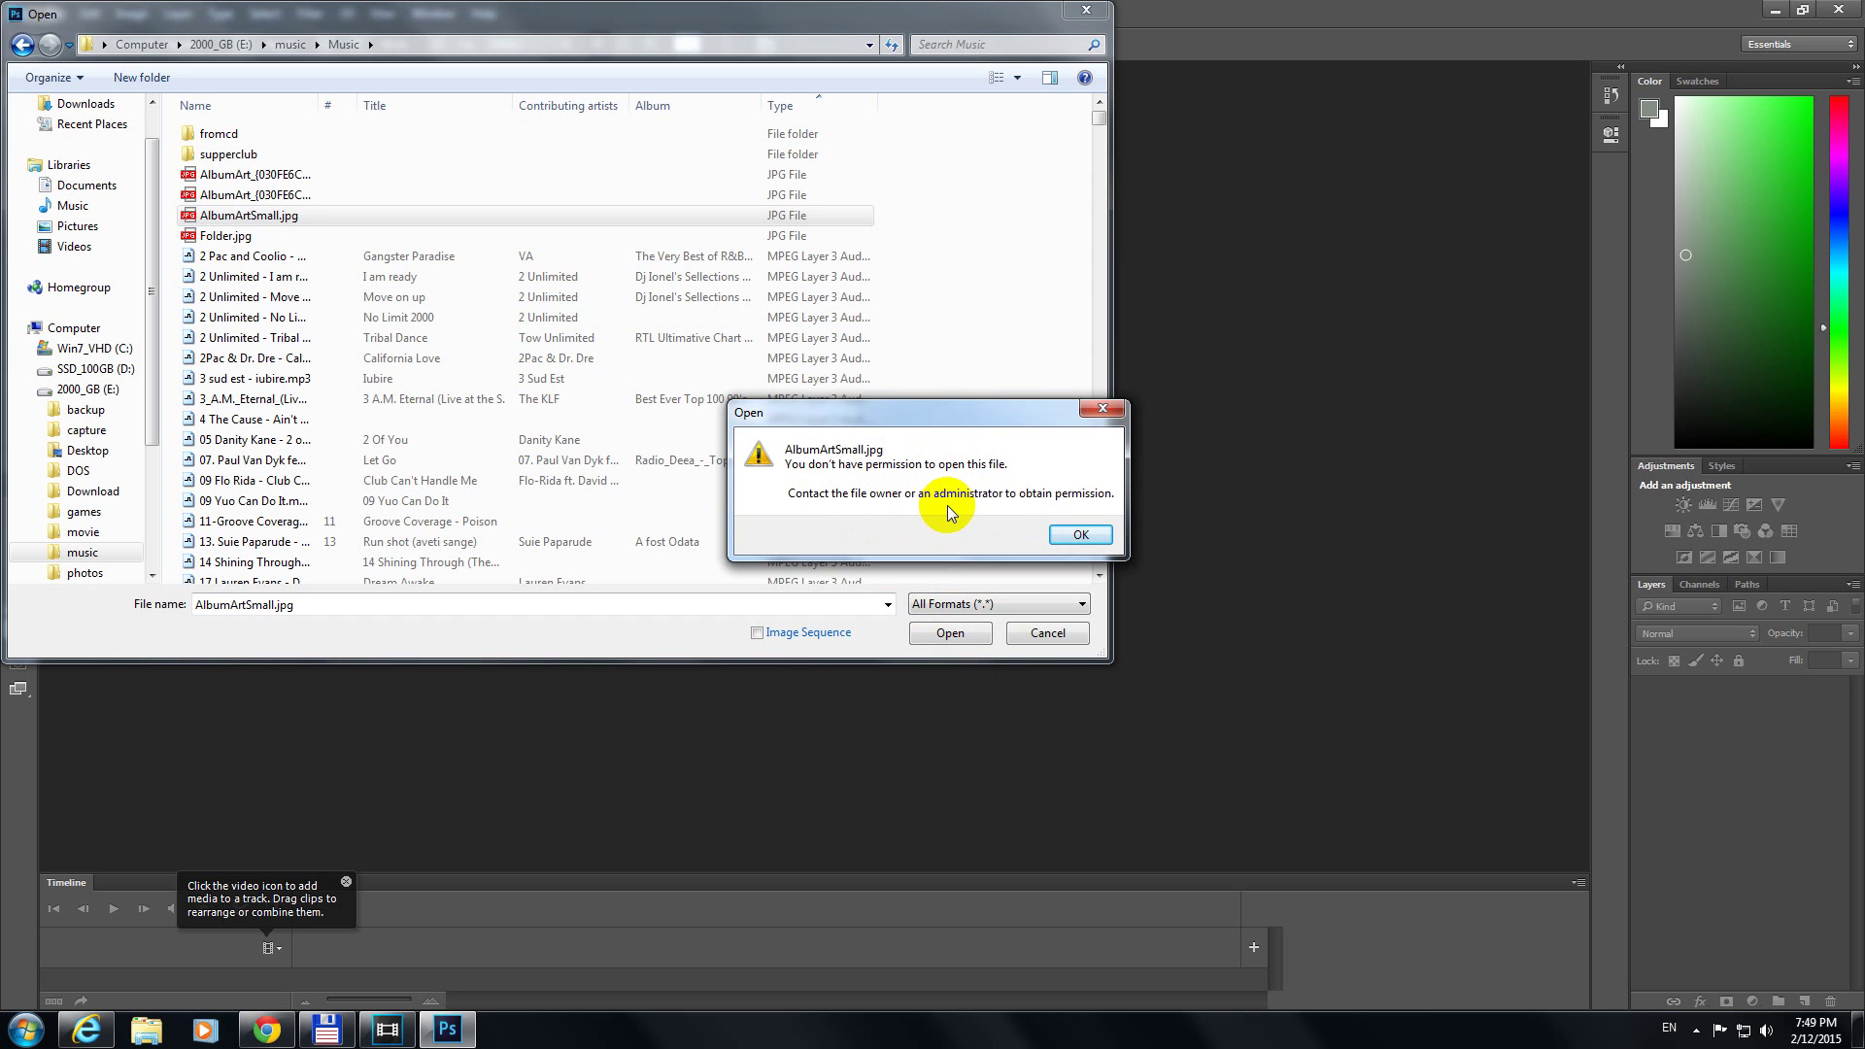
pyautogui.click(1079, 533)
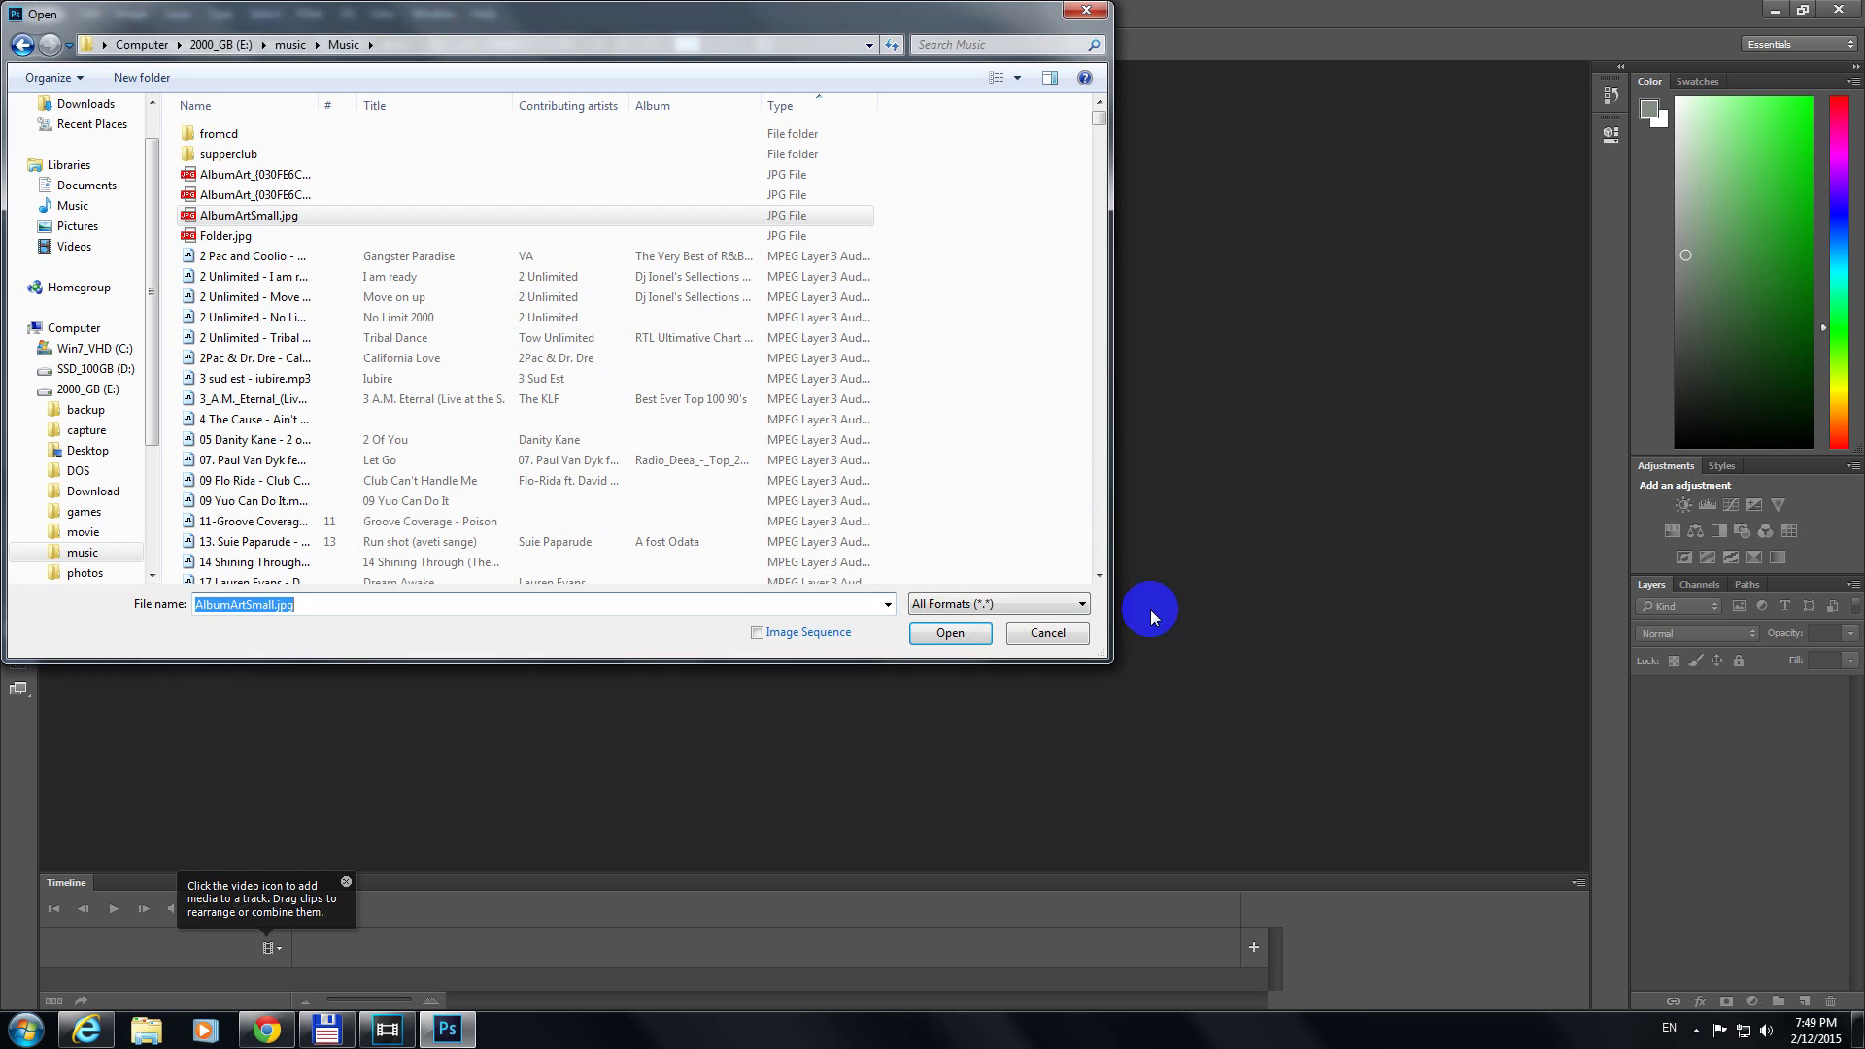
pyautogui.click(226, 237)
pyautogui.click(950, 632)
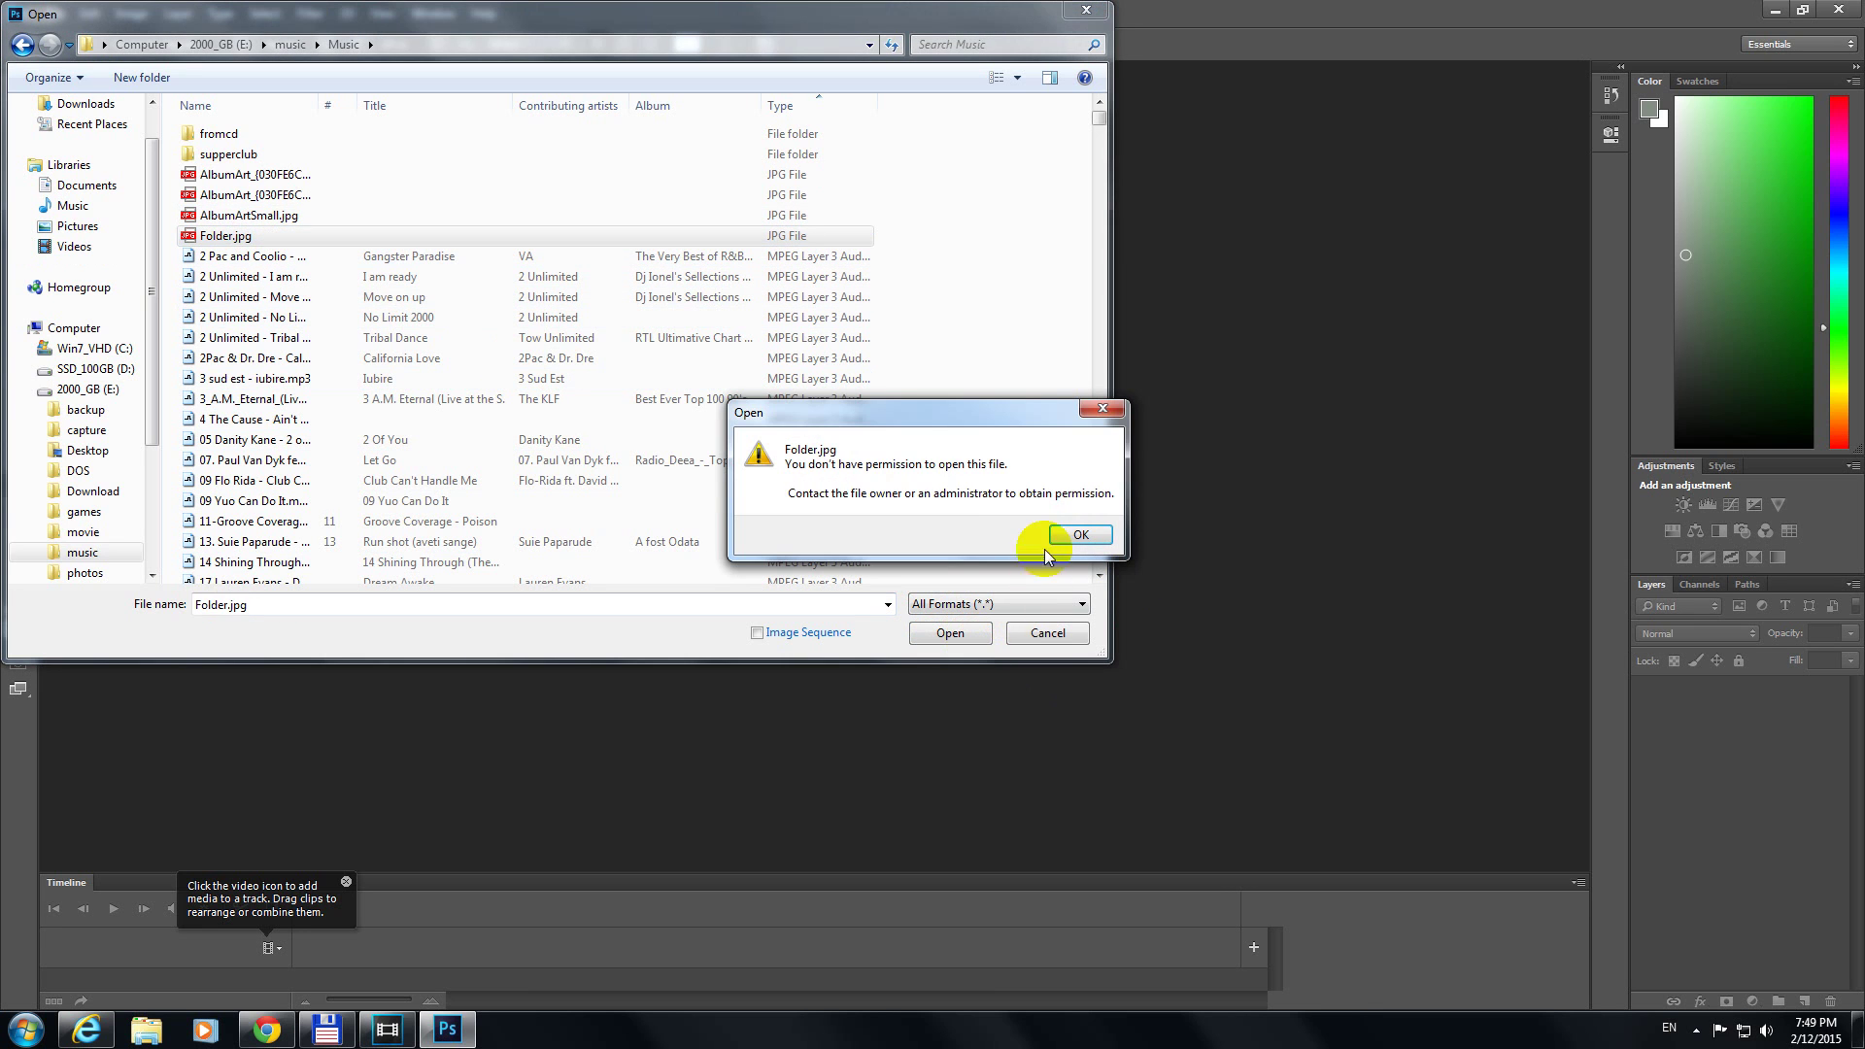
pyautogui.click(1079, 535)
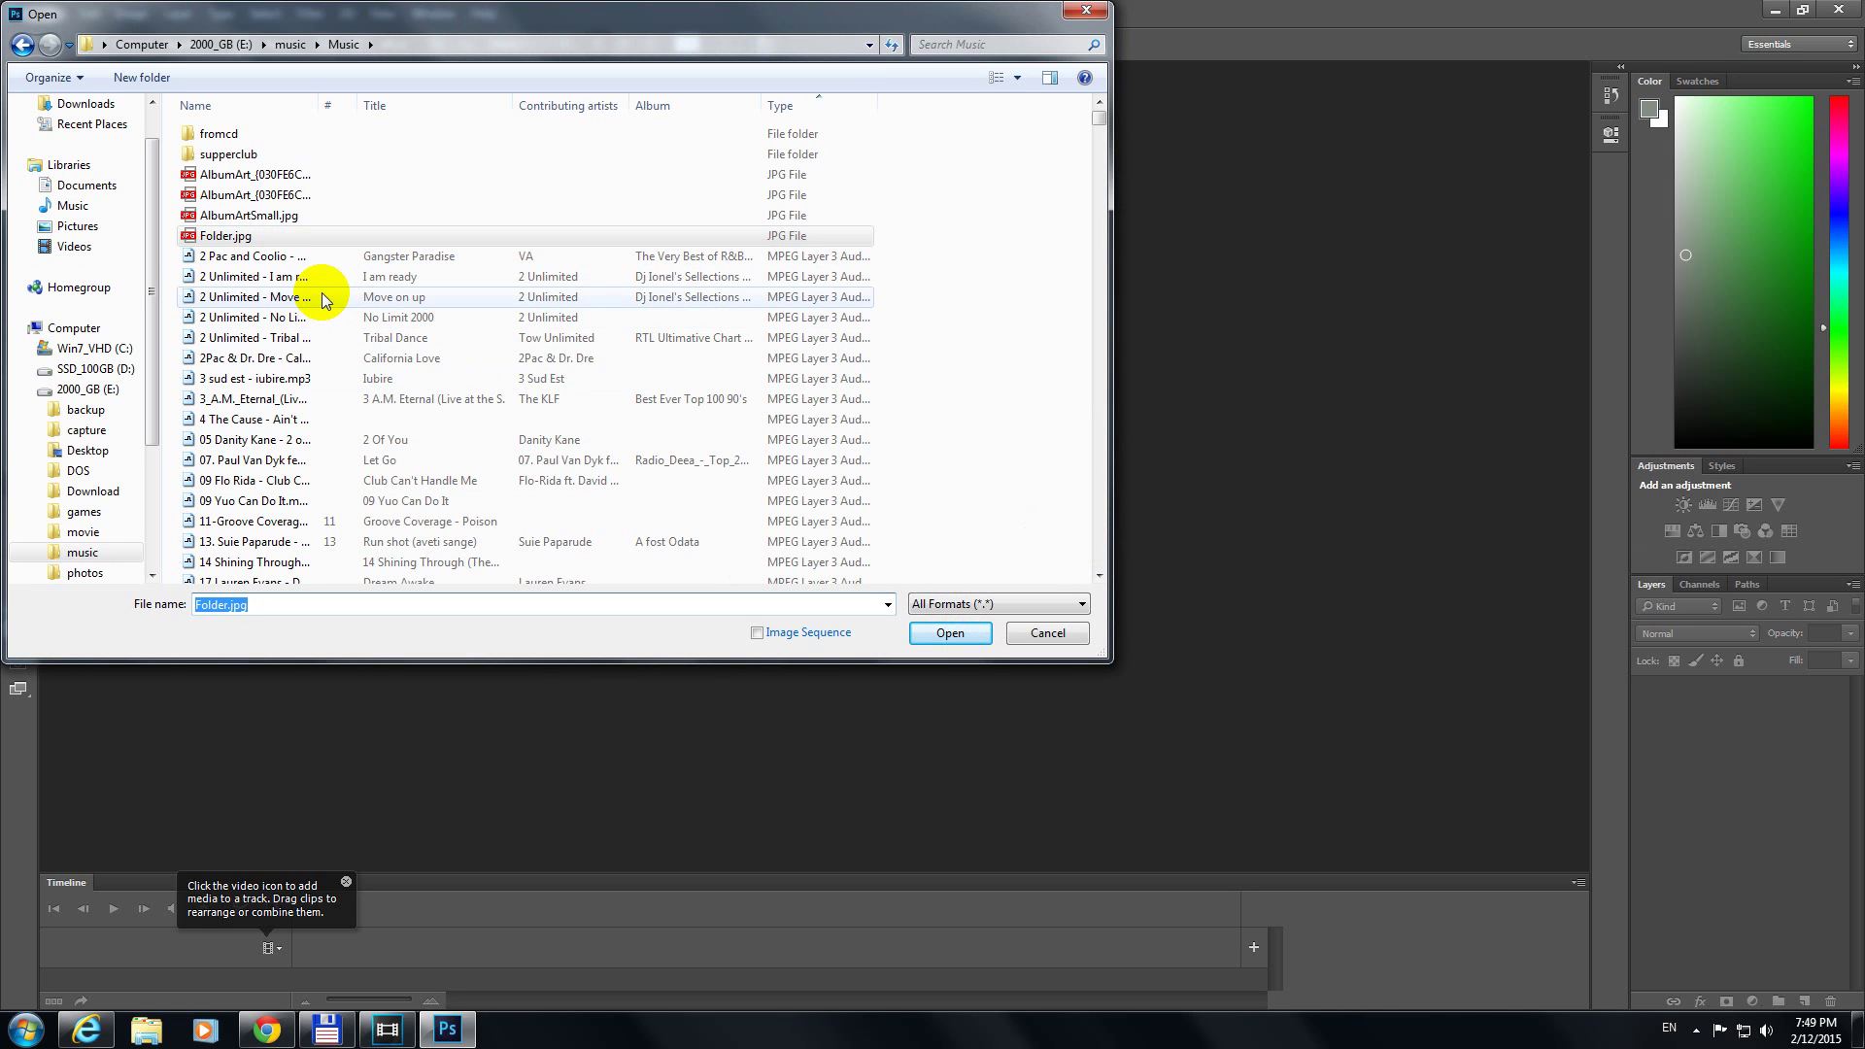
pyautogui.click(264, 238)
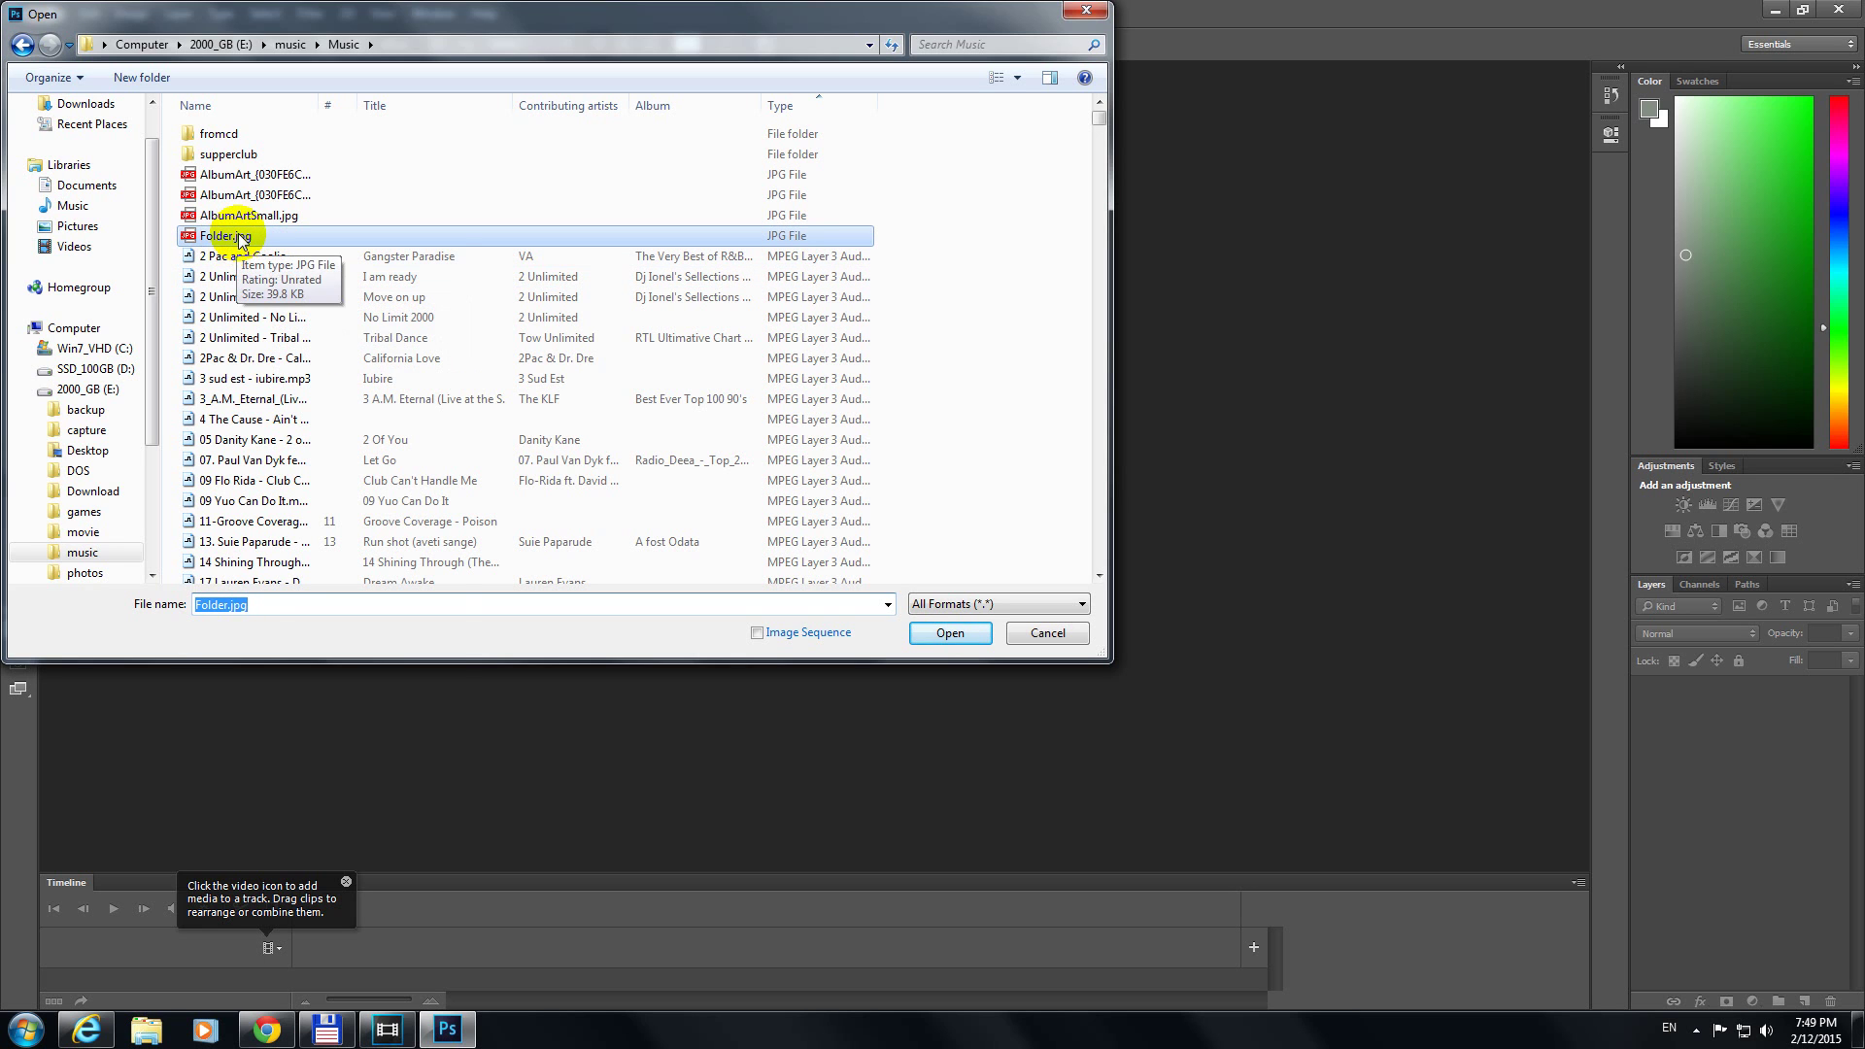
# Open the permissions editor on the Security tab of Folder.jpg's Properties.
pyautogui.rightClick(241, 237)
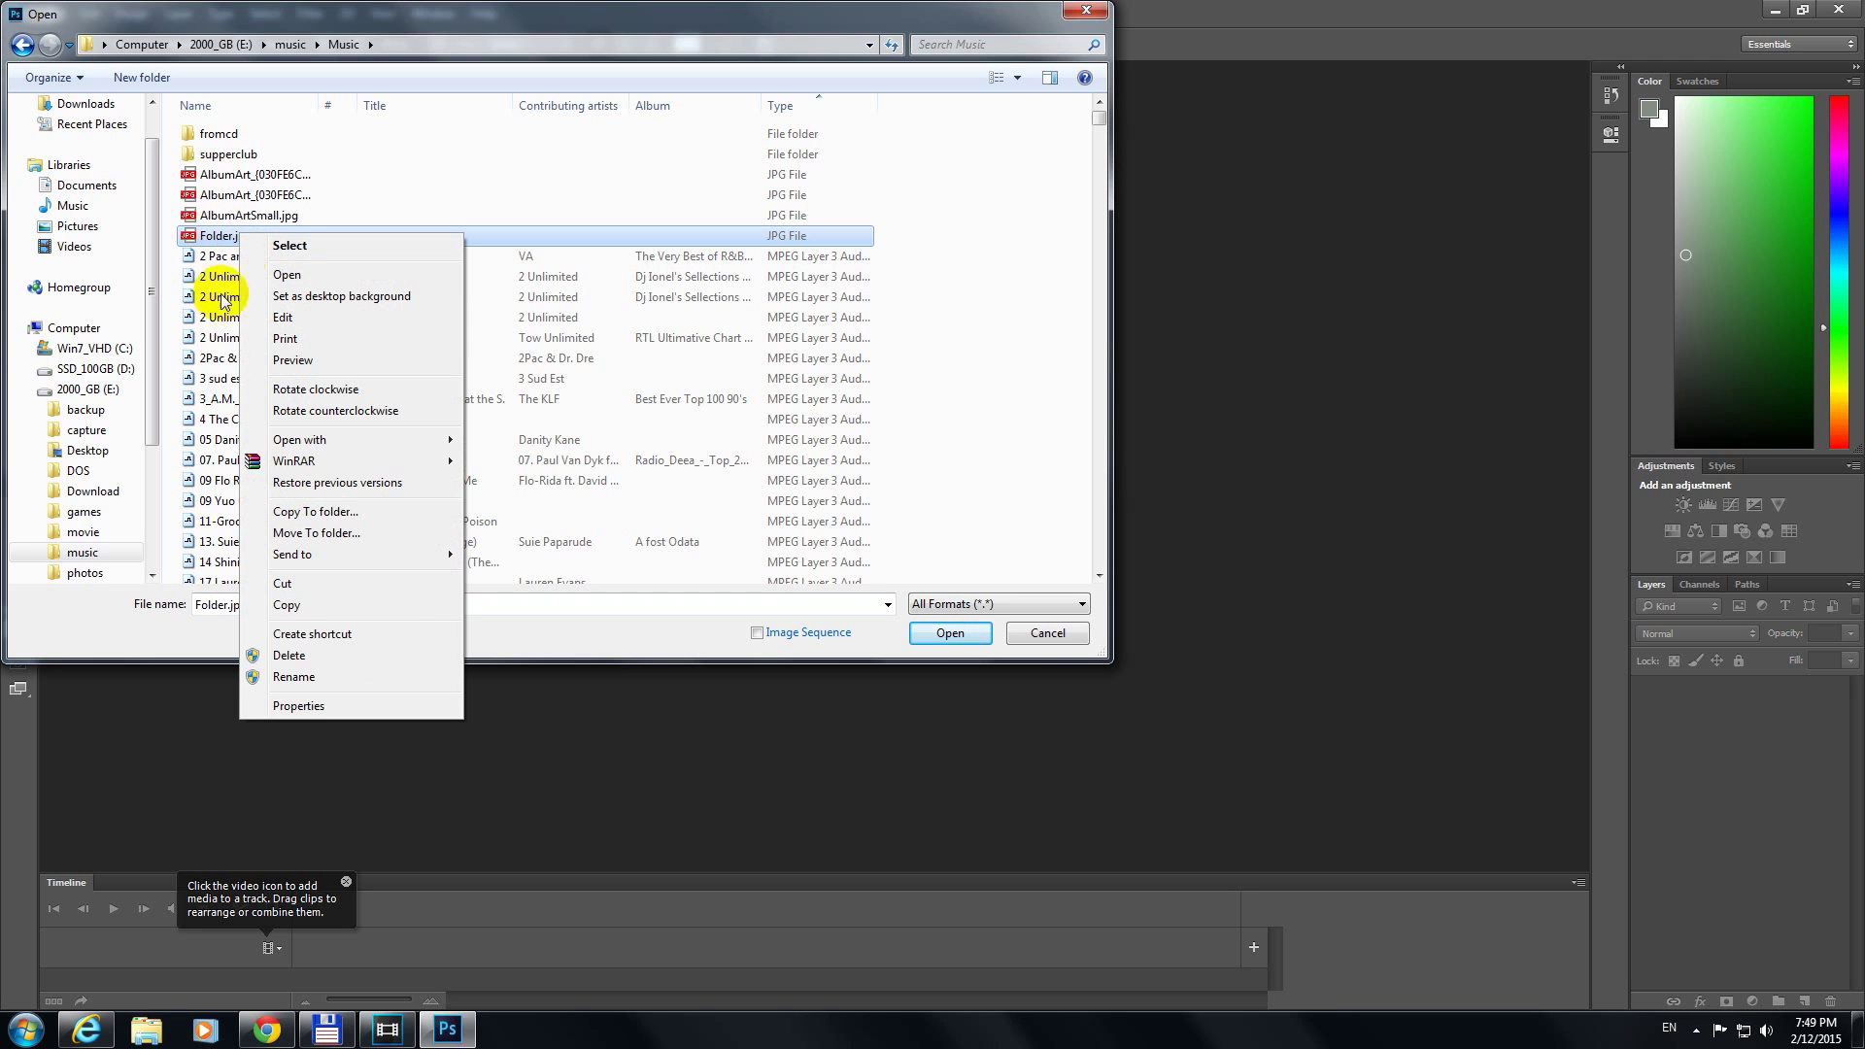
pyautogui.click(341, 715)
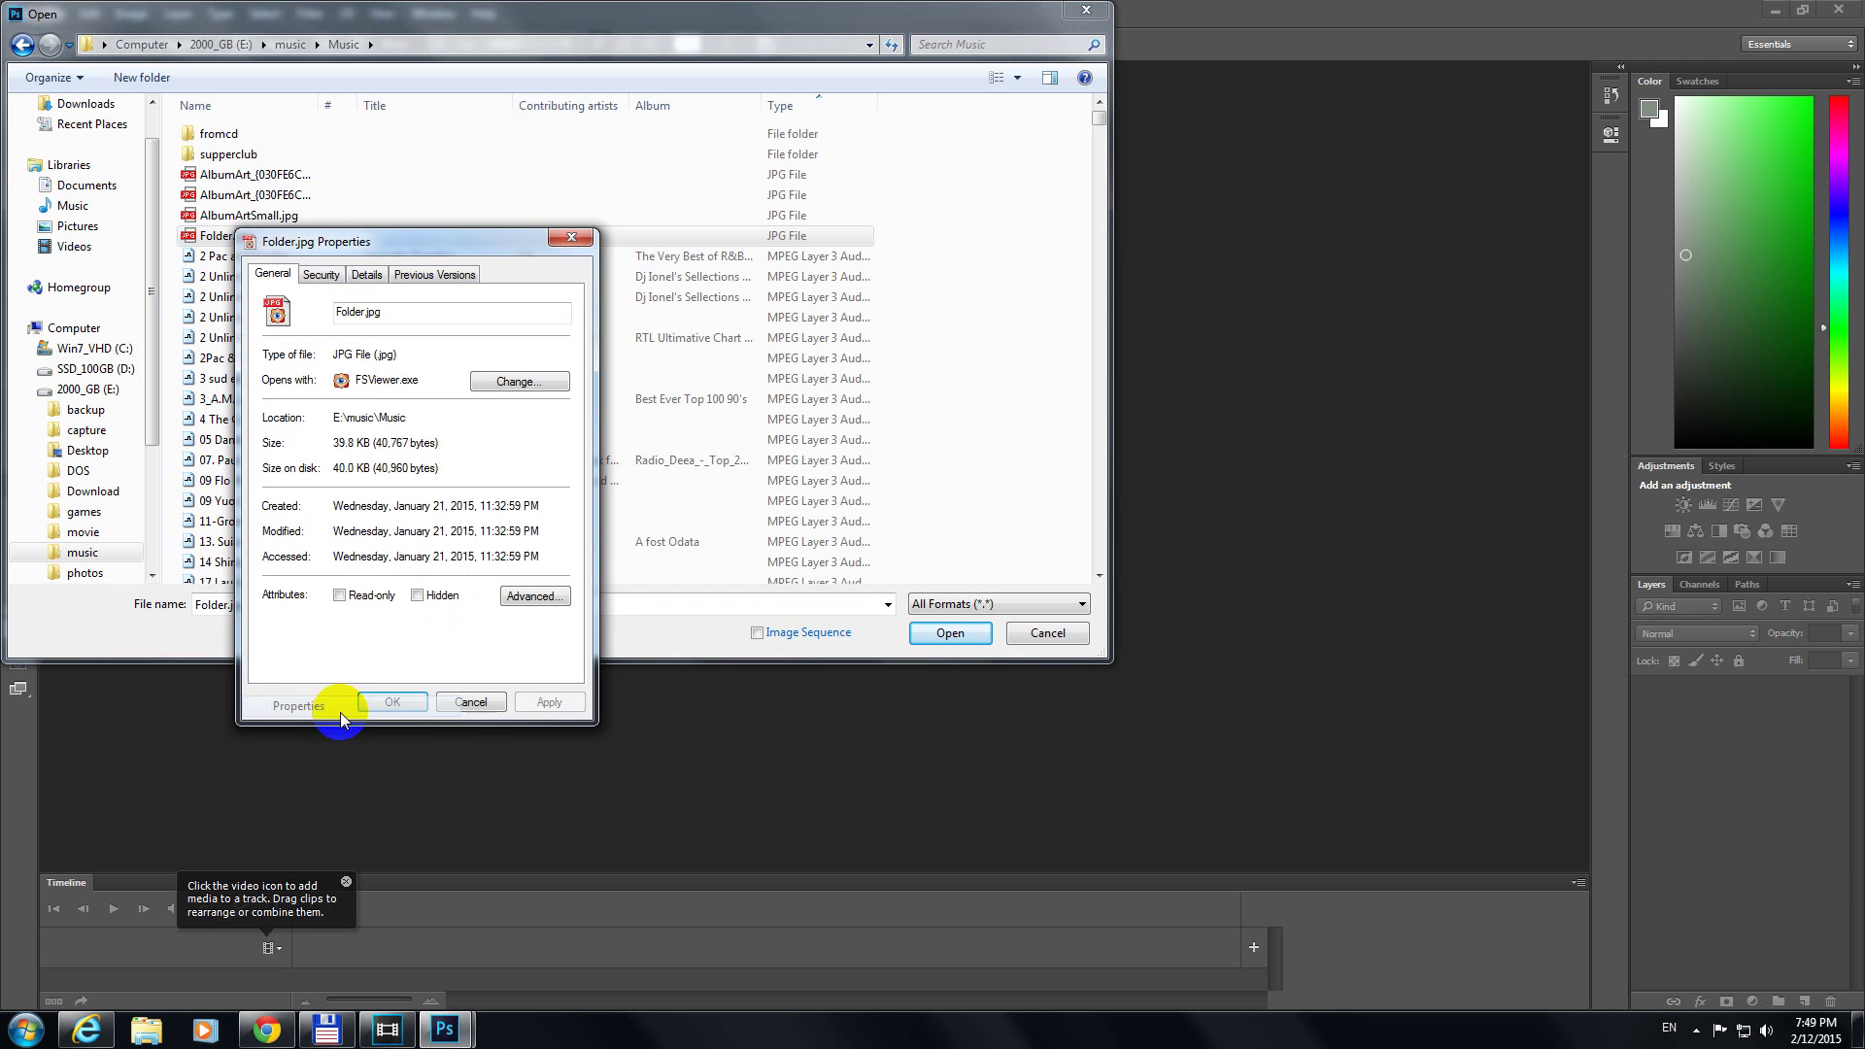
pyautogui.click(321, 275)
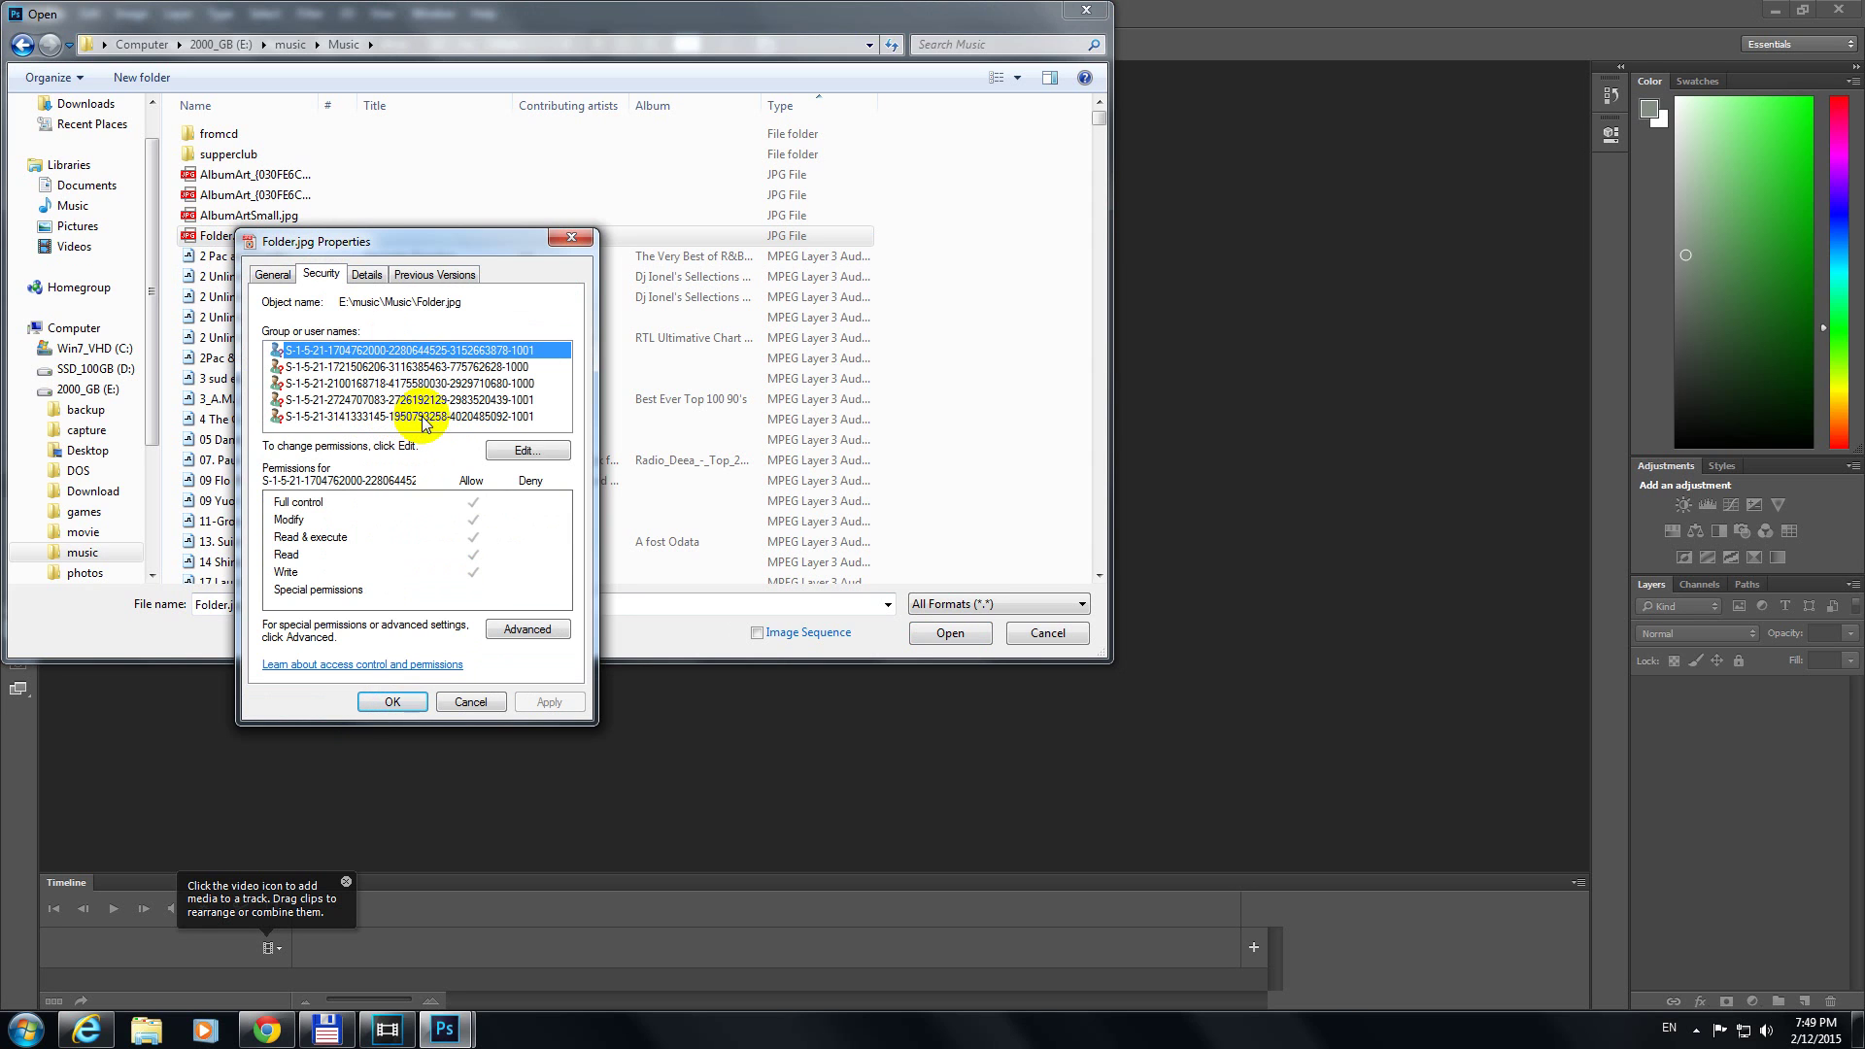
pyautogui.click(528, 456)
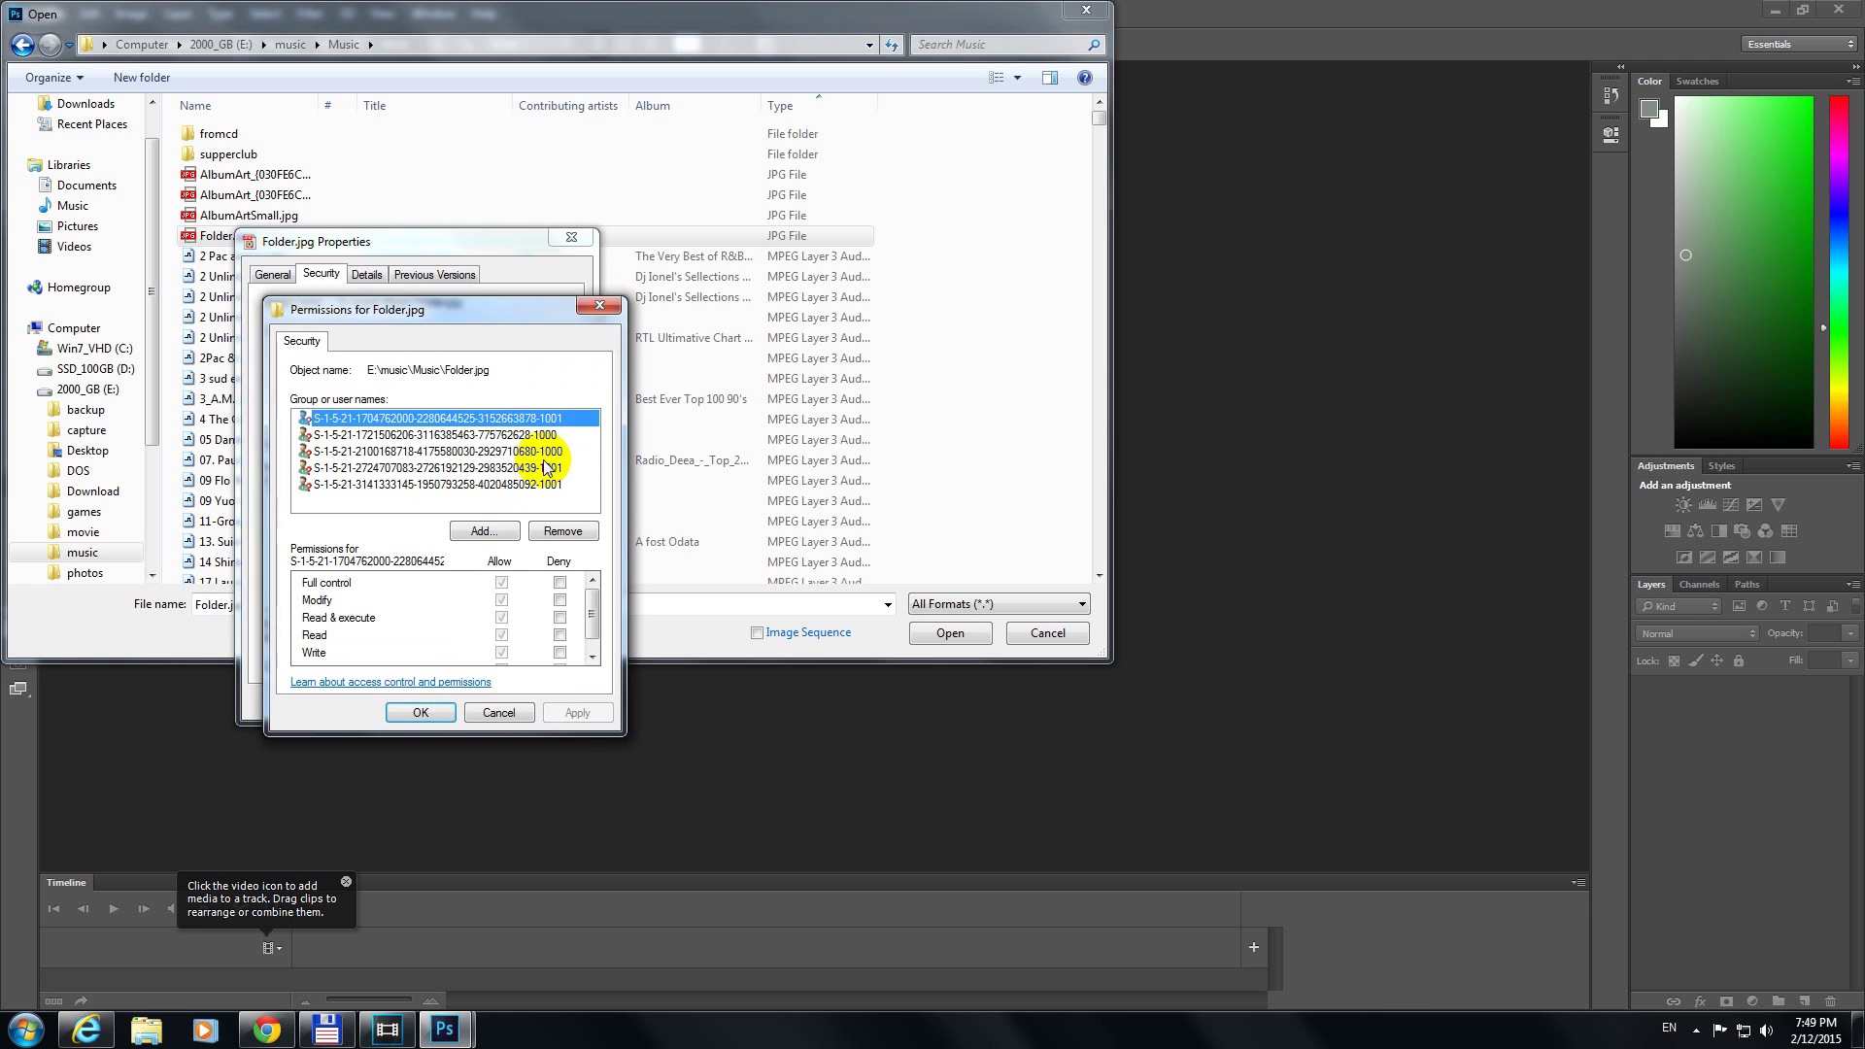
# Add group 'au', resolved to Authenticated Users, to Folder.jpg's permission entries.
pyautogui.click(485, 530)
pyautogui.click(485, 504)
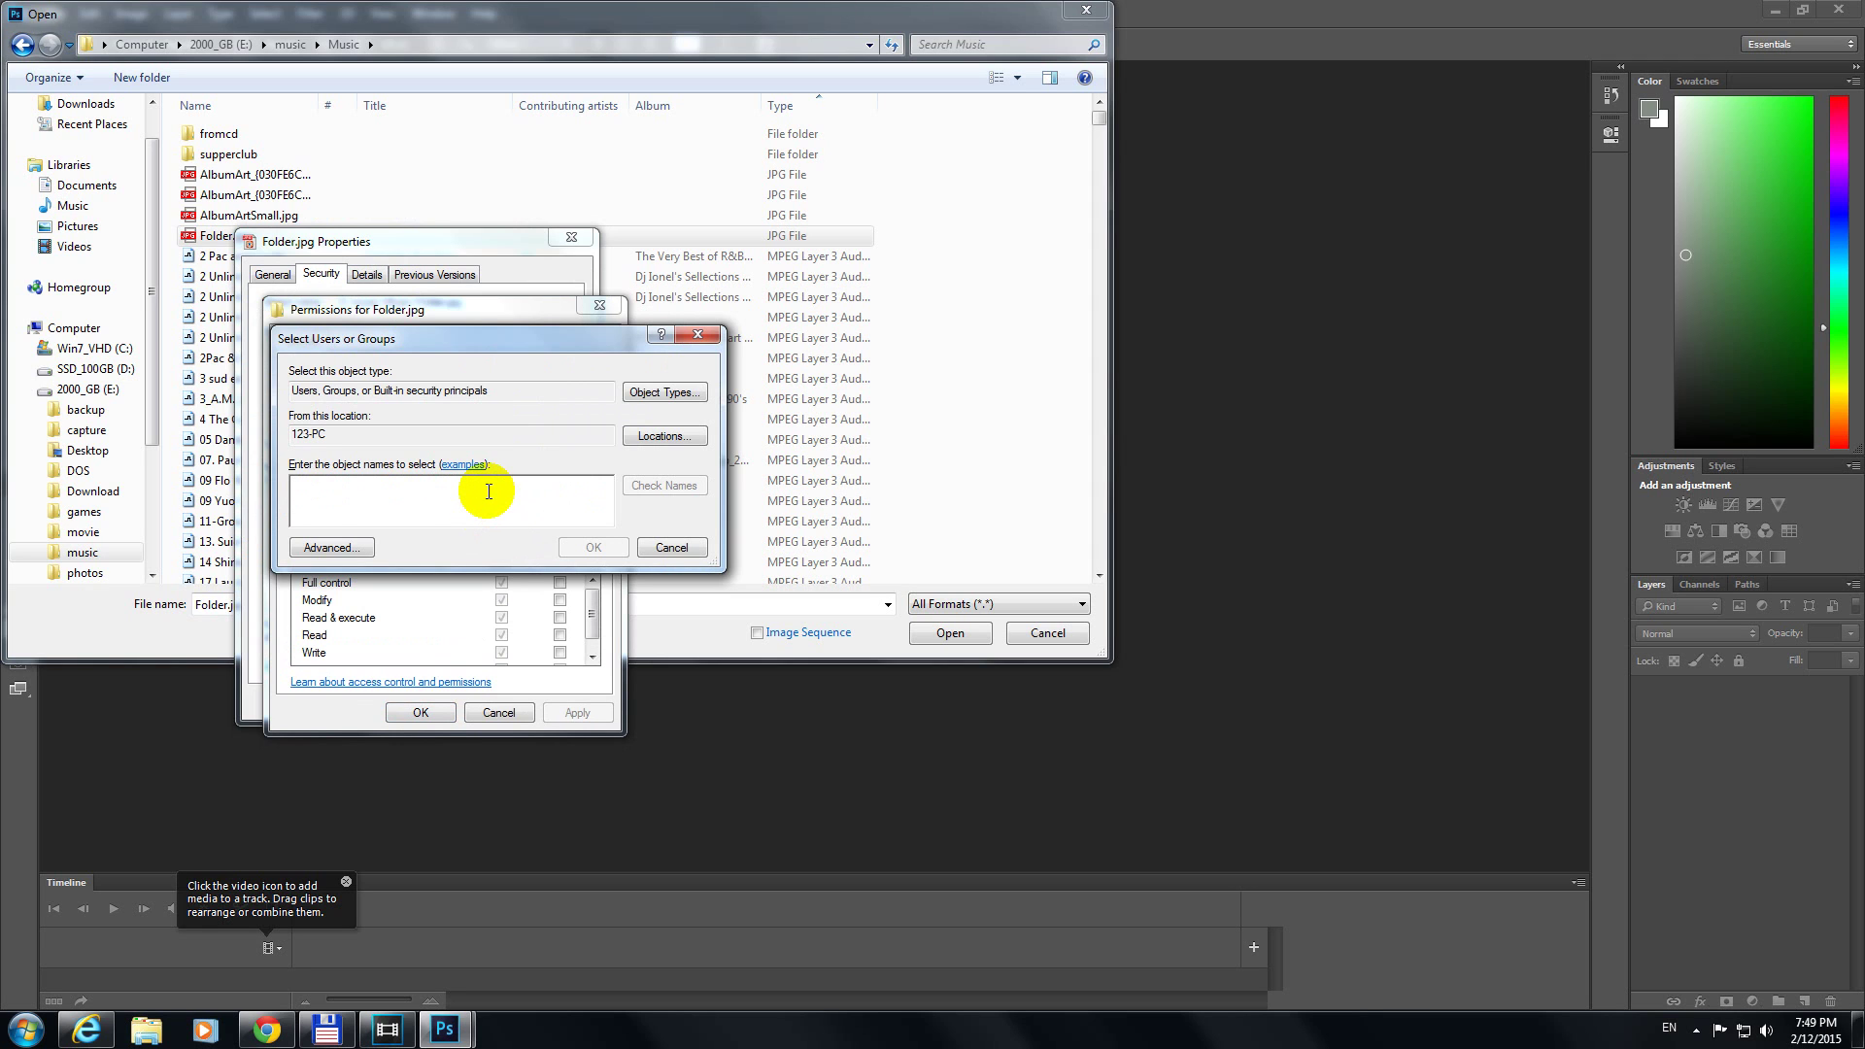
pyautogui.write('e')
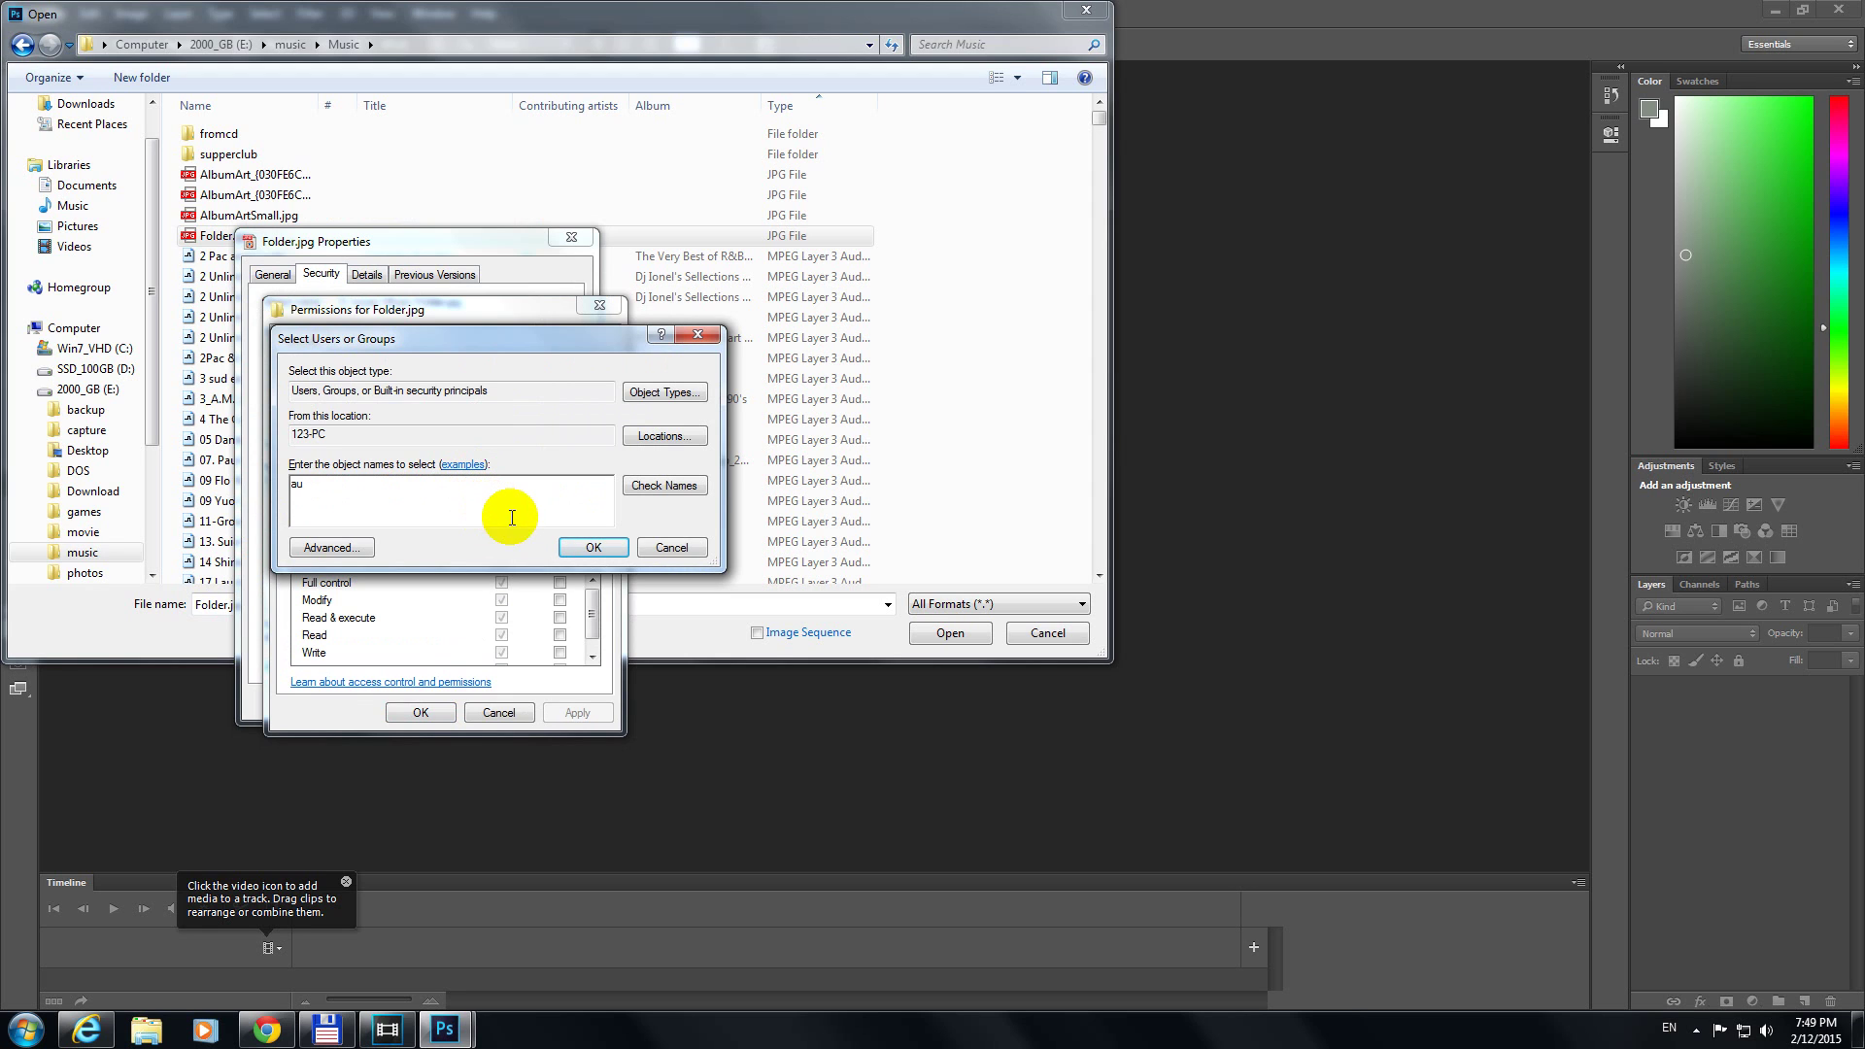
pyautogui.click(659, 489)
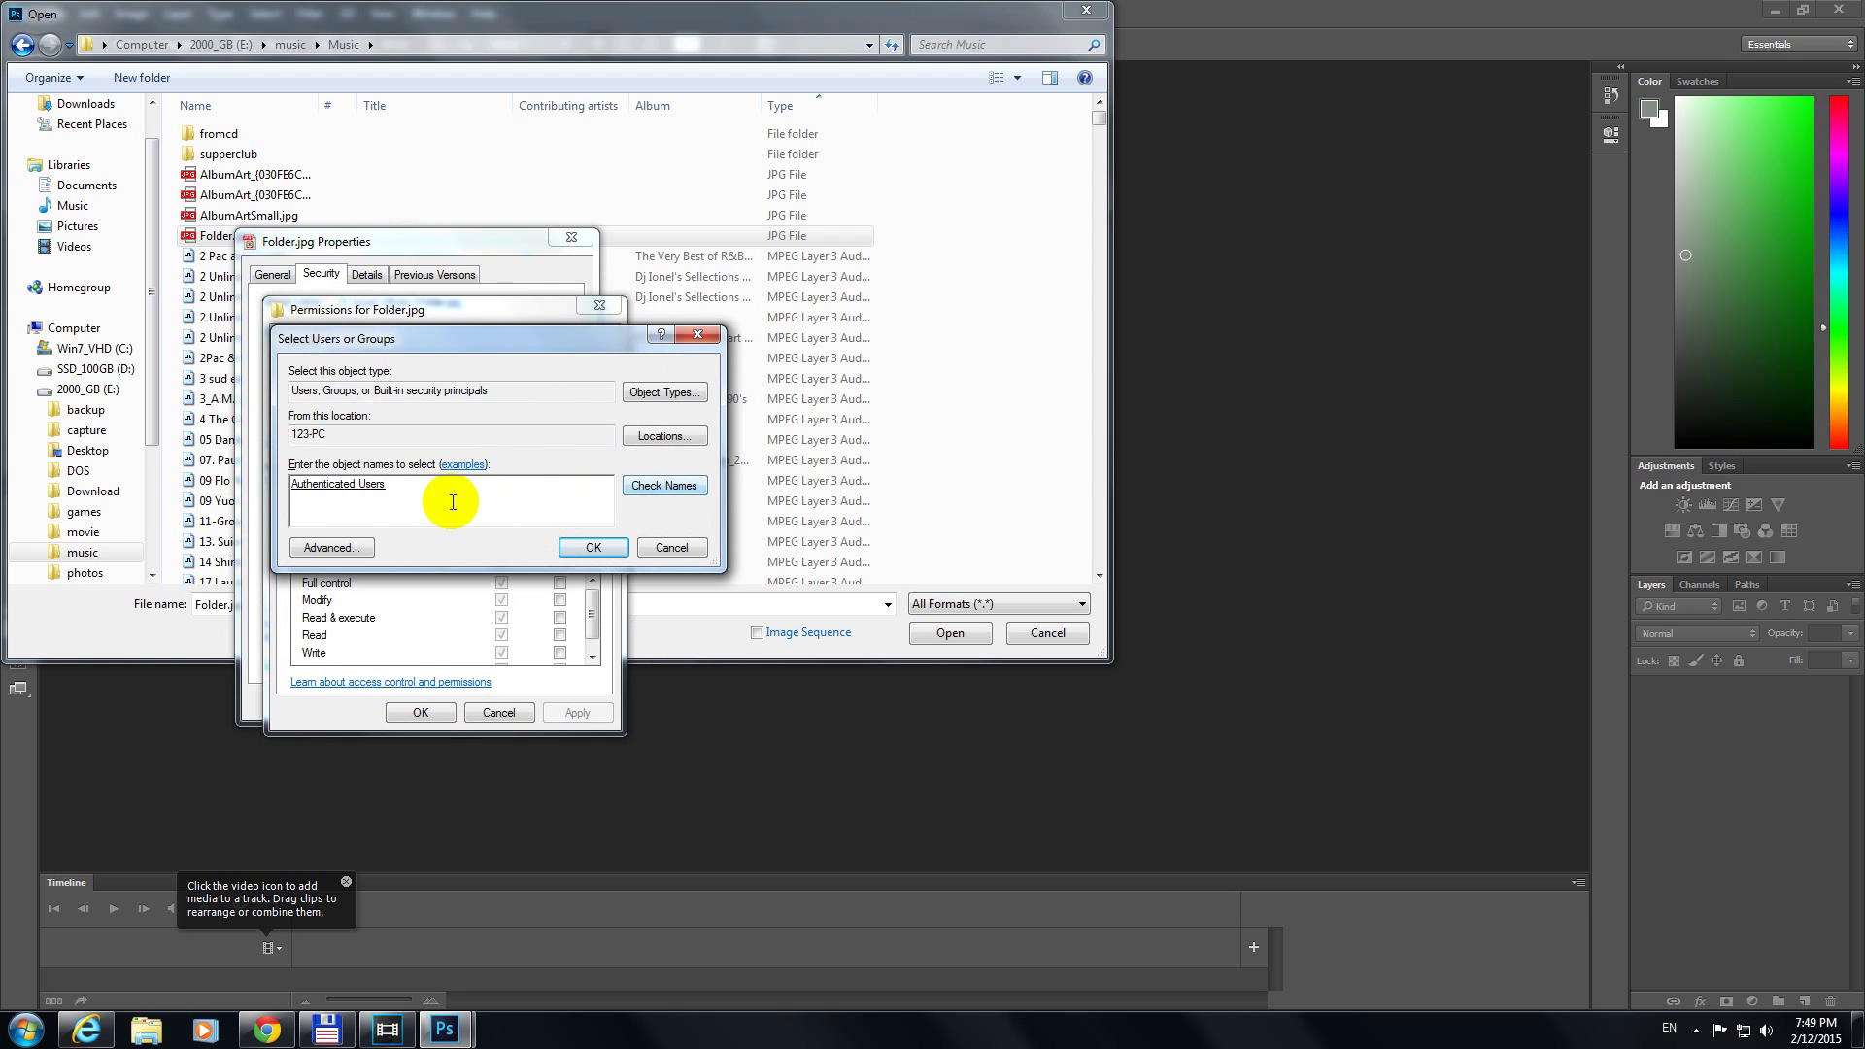
pyautogui.moveTo(419, 492); pyautogui.dragTo(279, 518)
pyautogui.click(419, 503)
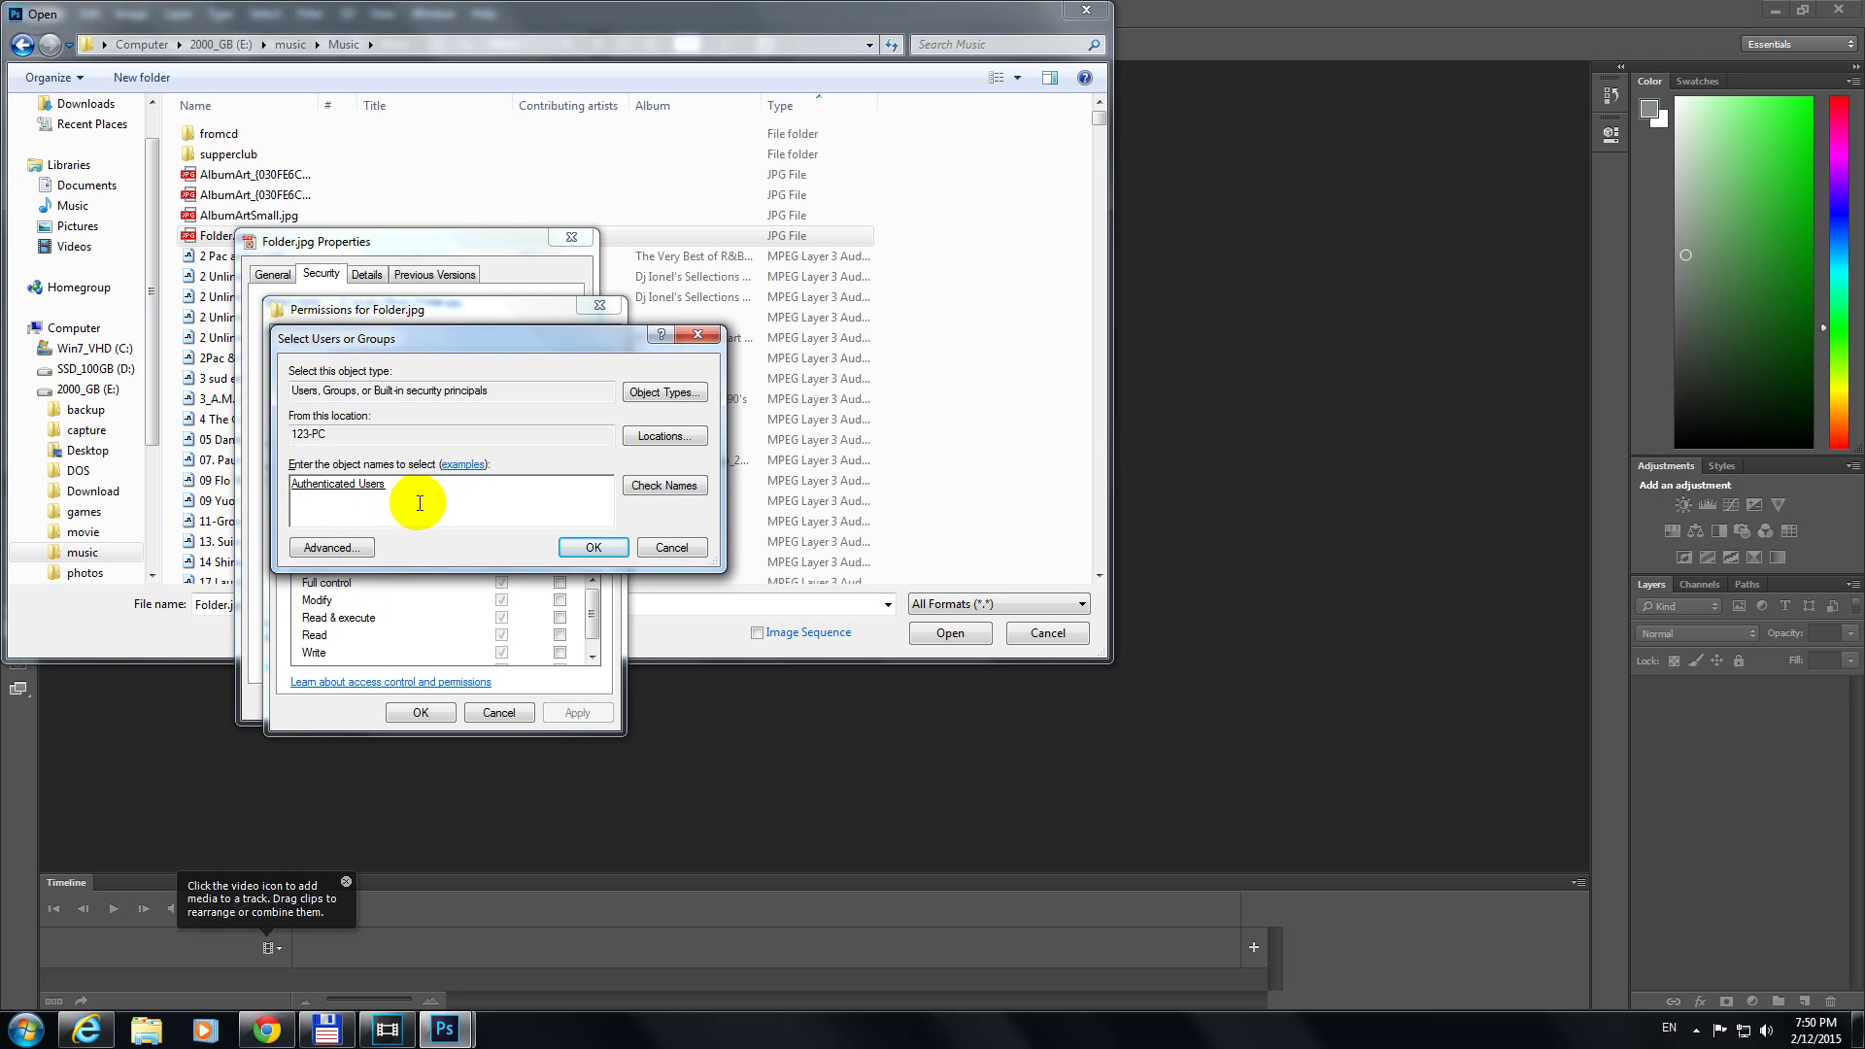
pyautogui.click(596, 549)
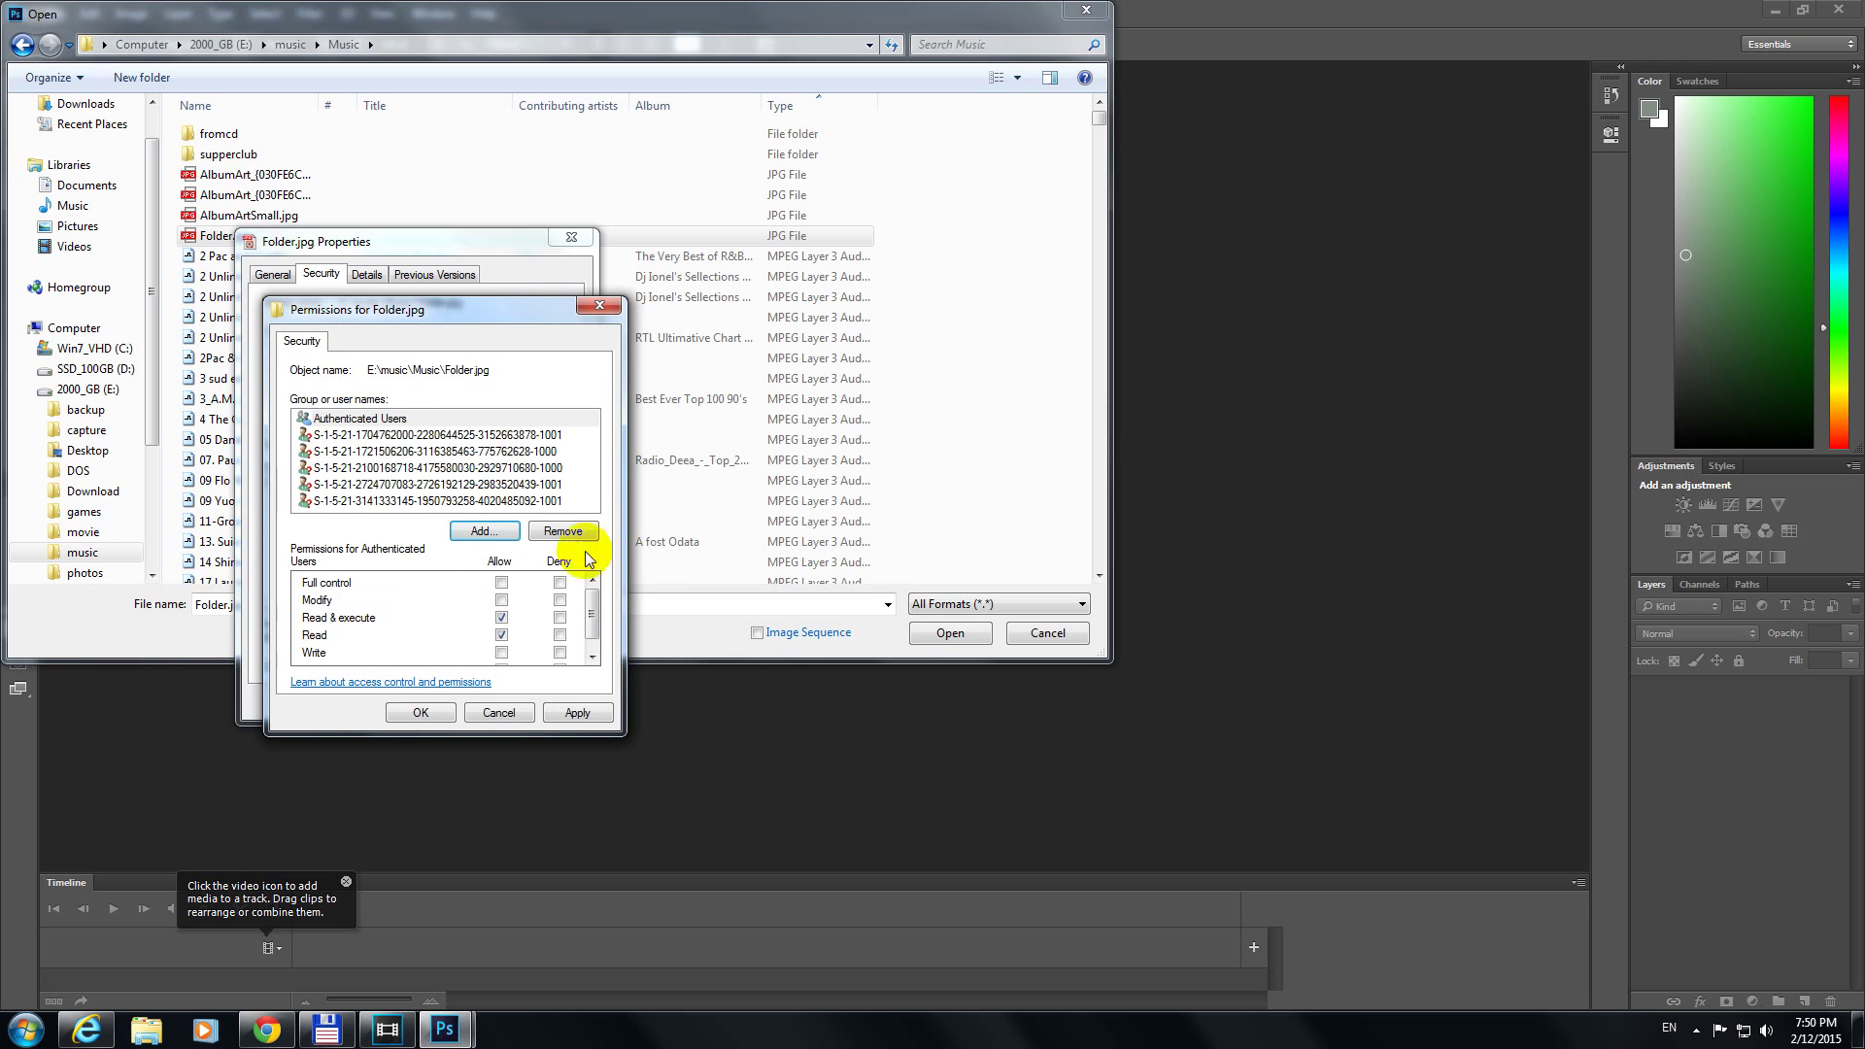
# Review the existing account entries and select Authenticated Users.
pyautogui.click(423, 435)
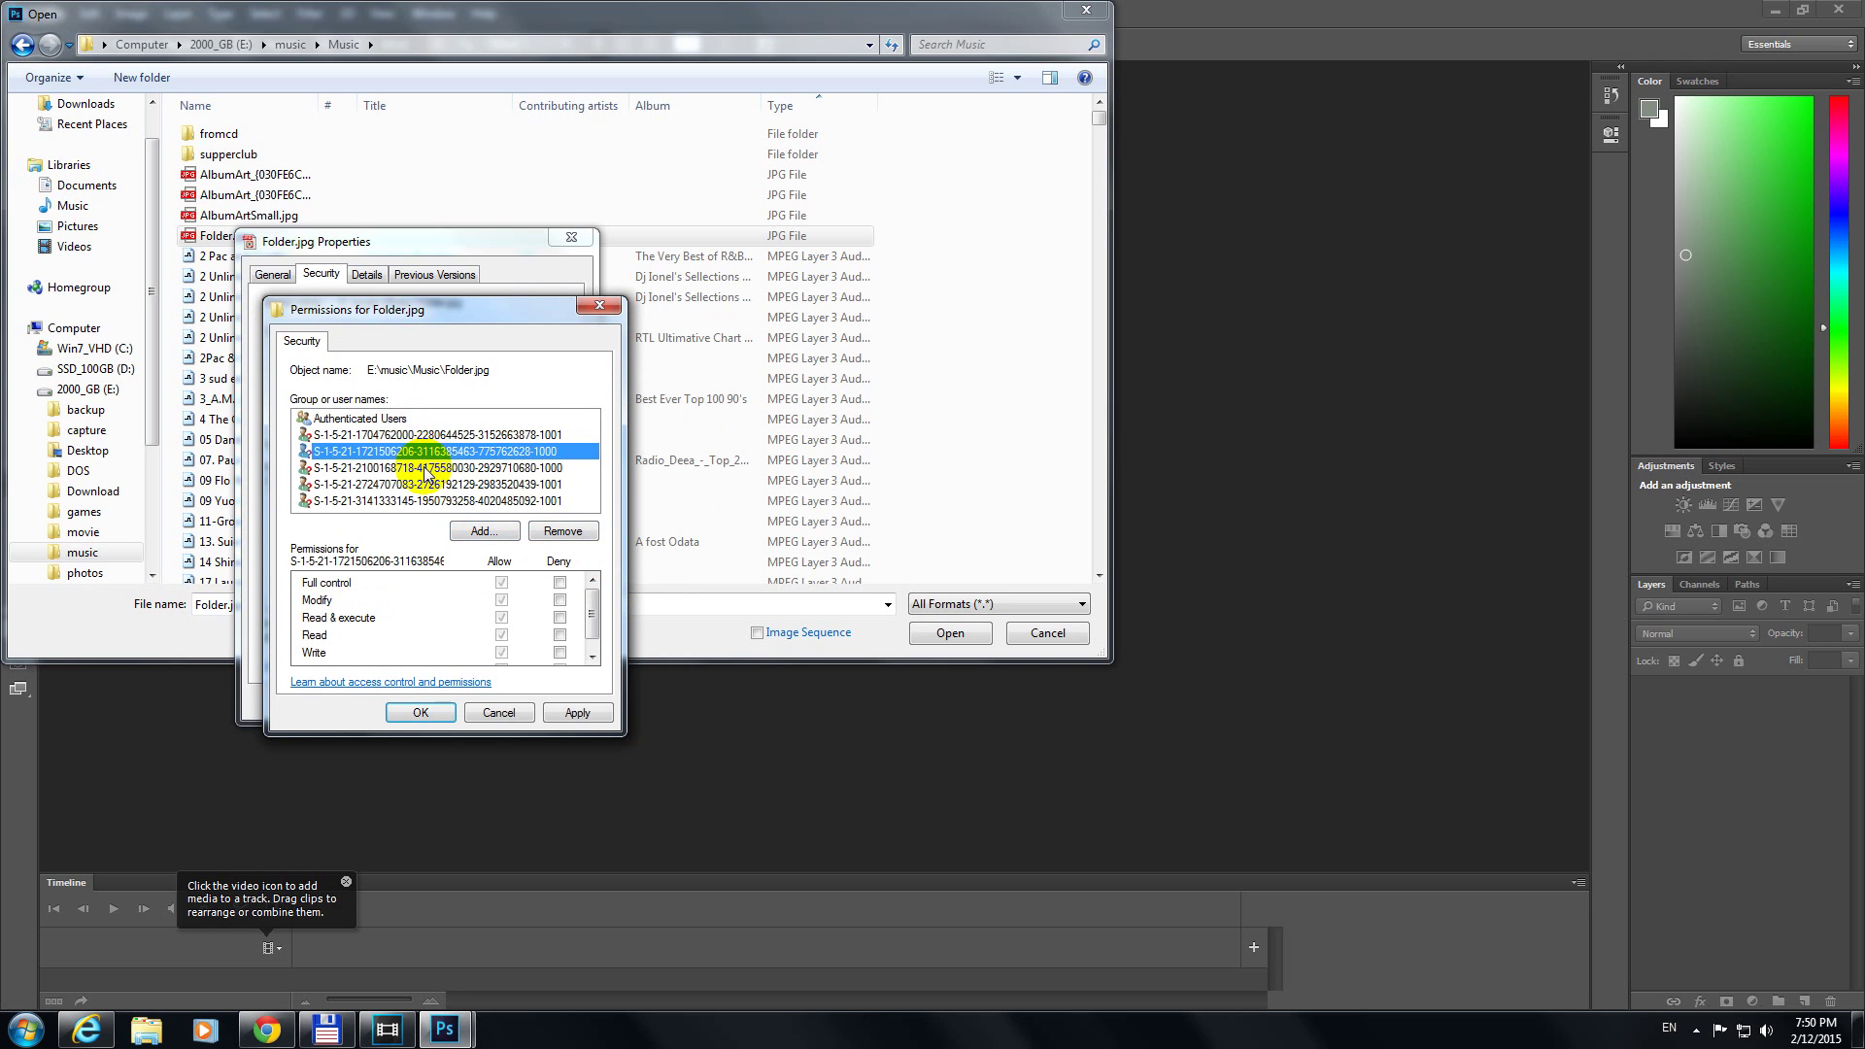
pyautogui.click(426, 468)
pyautogui.click(412, 434)
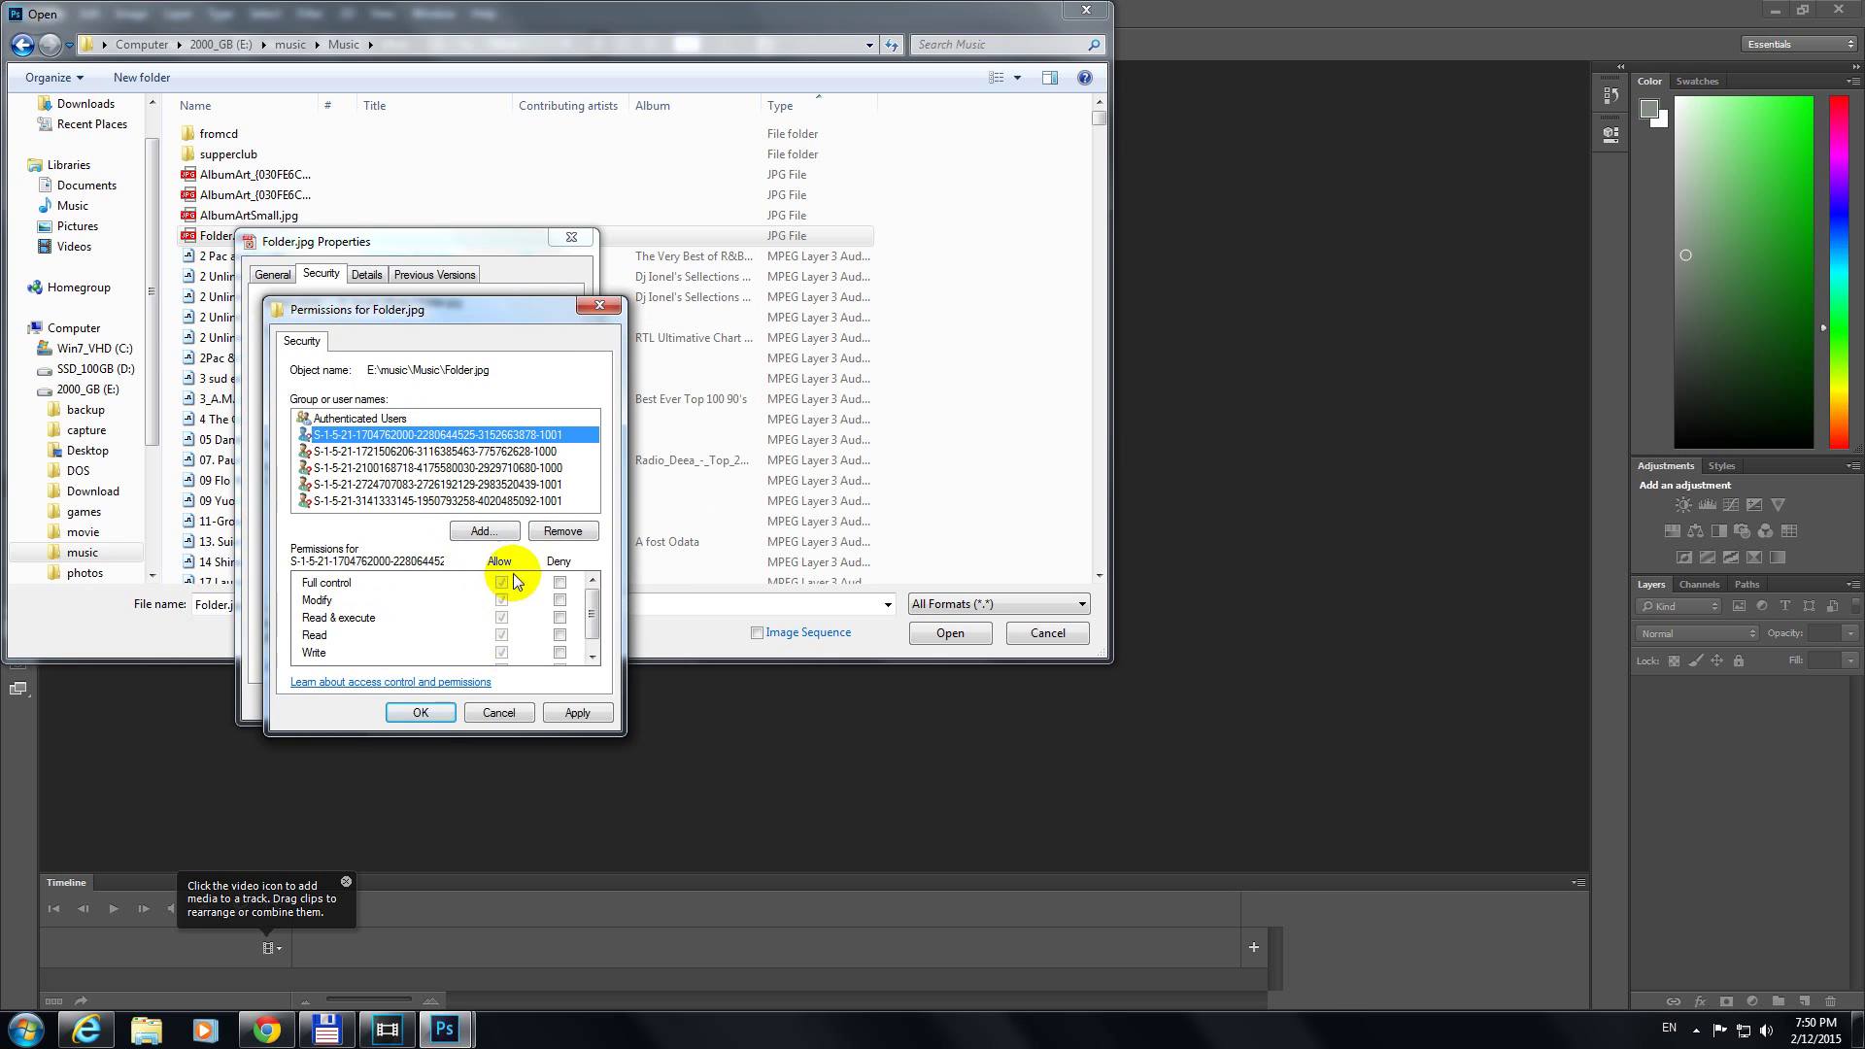
pyautogui.click(490, 483)
pyautogui.click(423, 449)
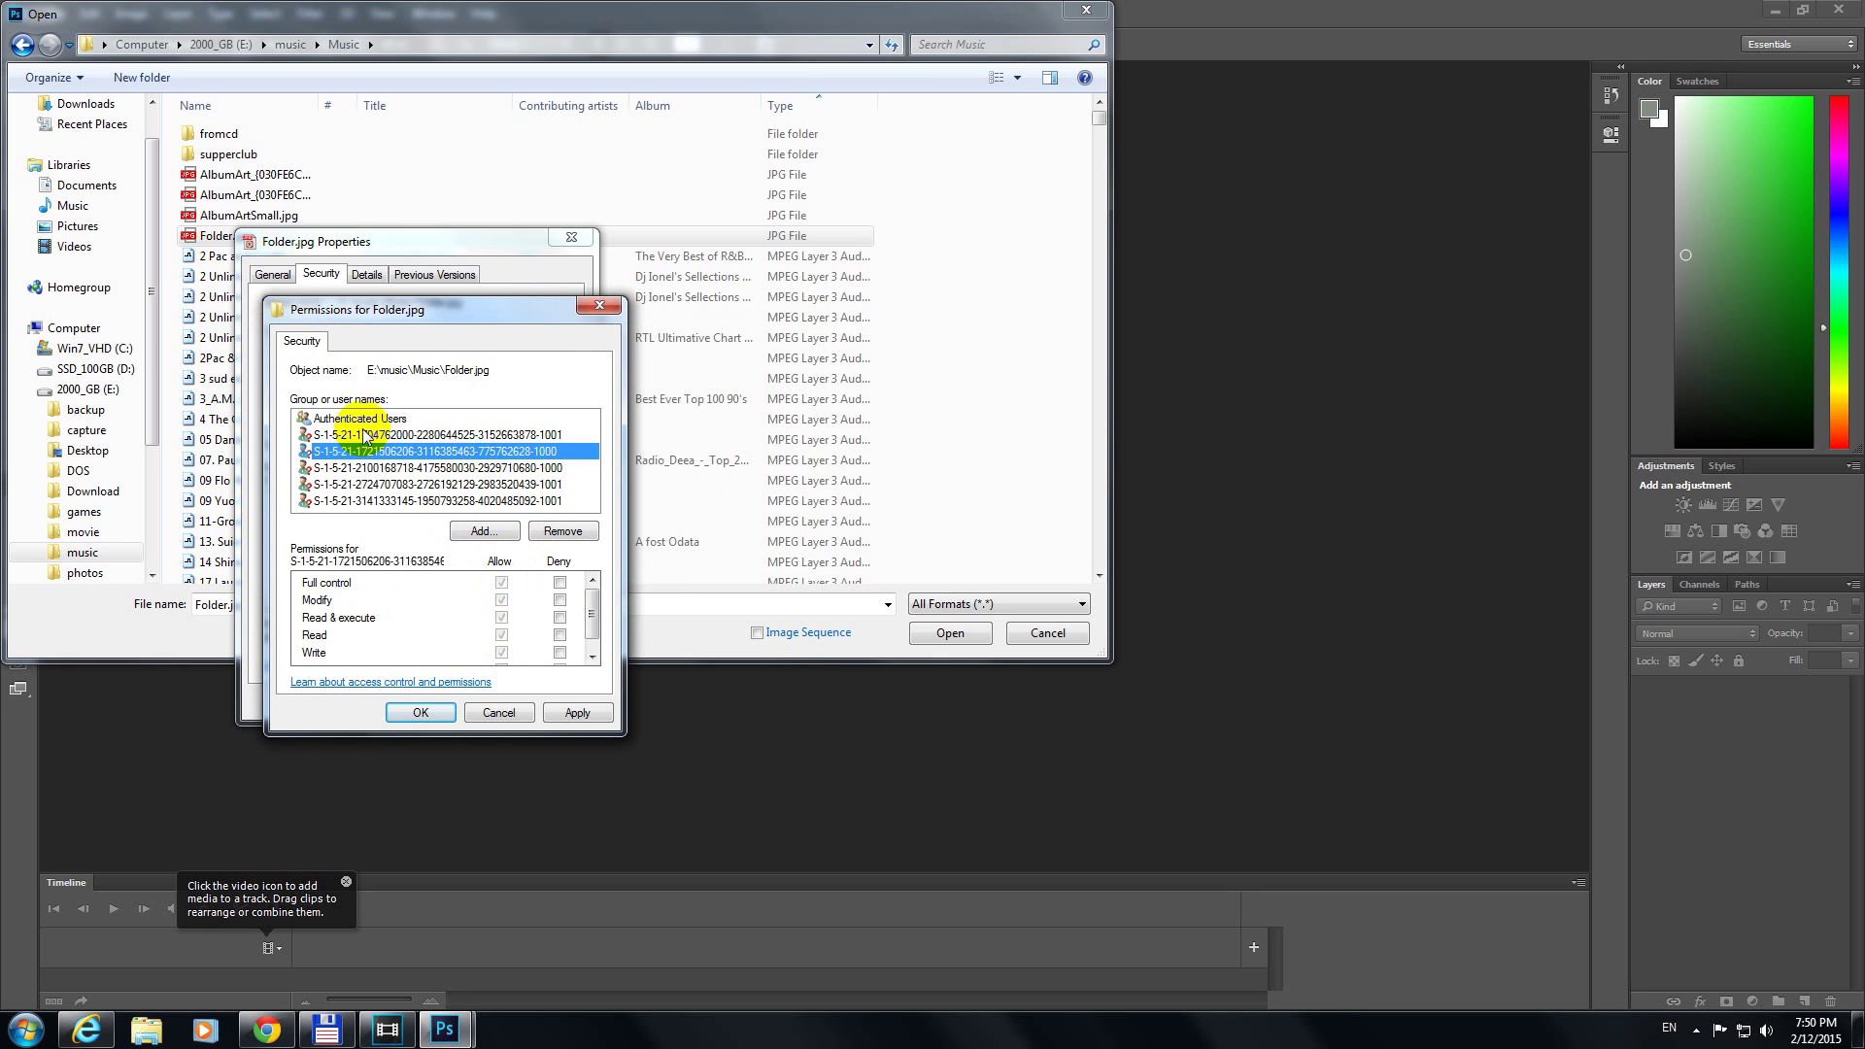
pyautogui.click(369, 421)
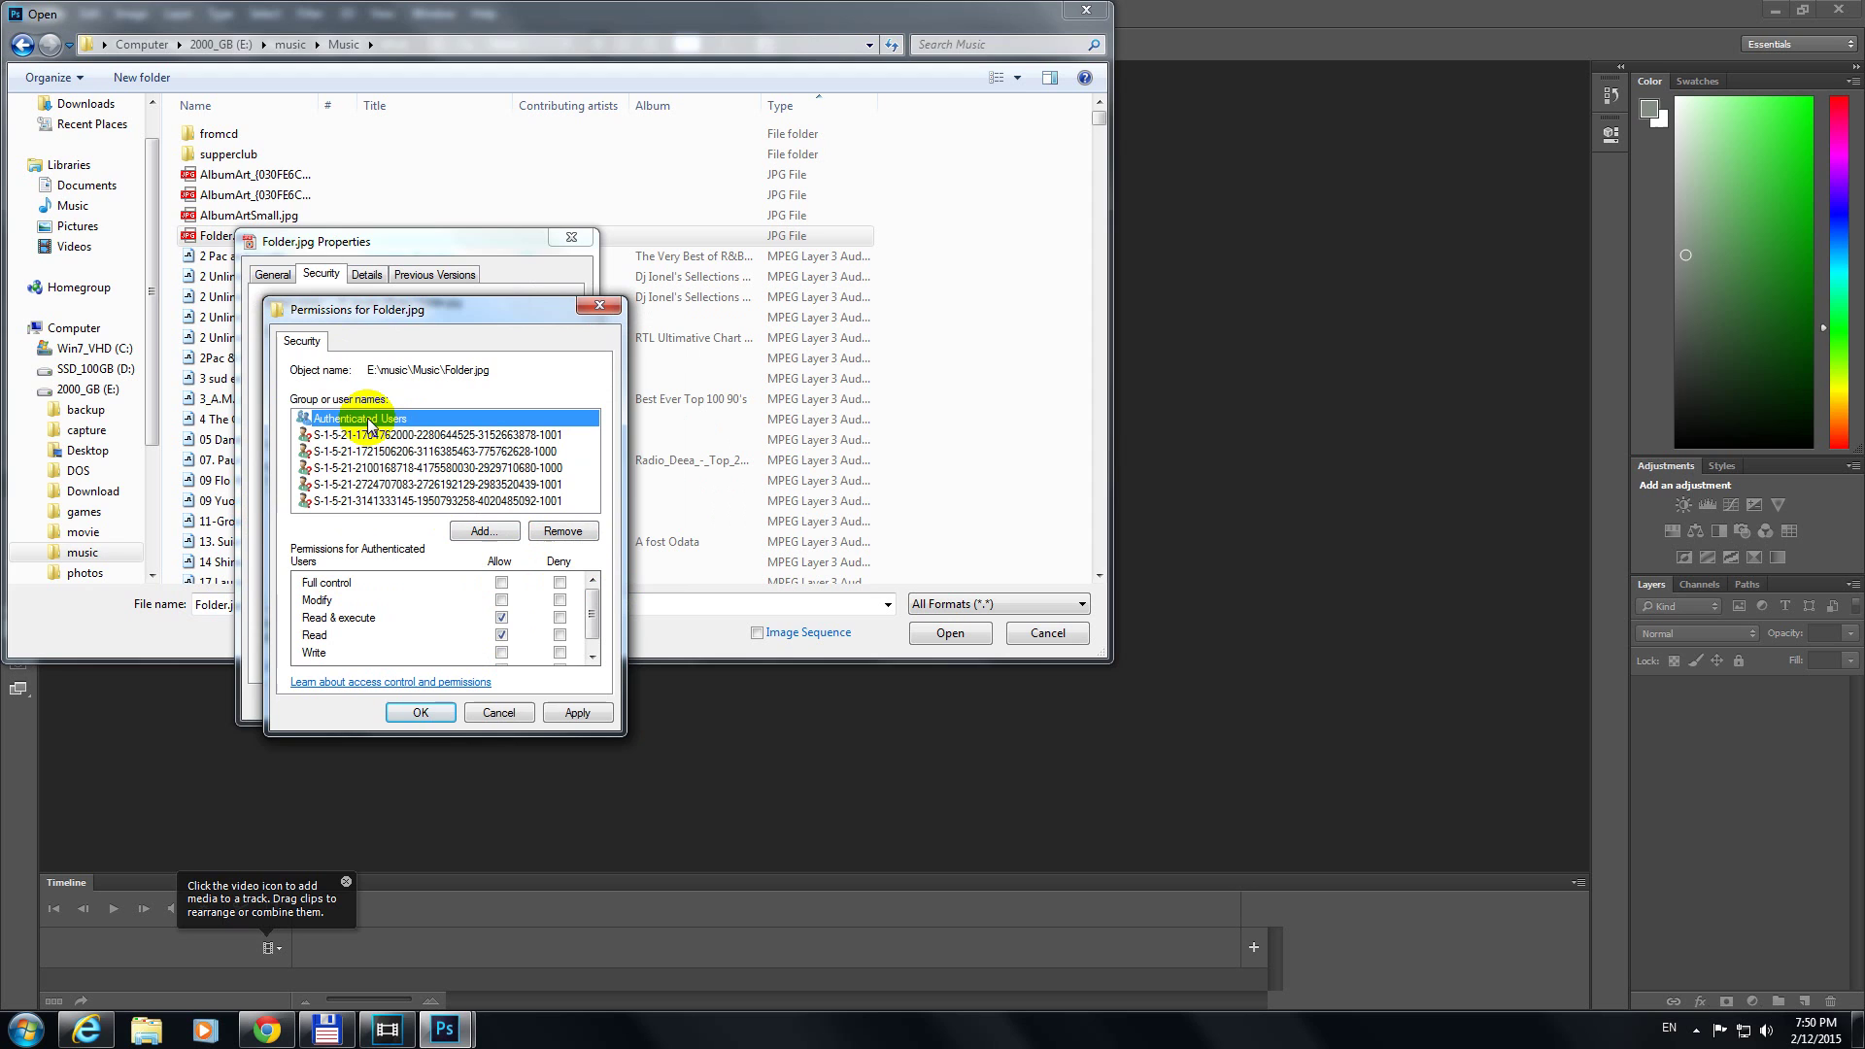
# Allow Full control for Authenticated Users and close Folder.jpg's properties.
pyautogui.click(335, 585)
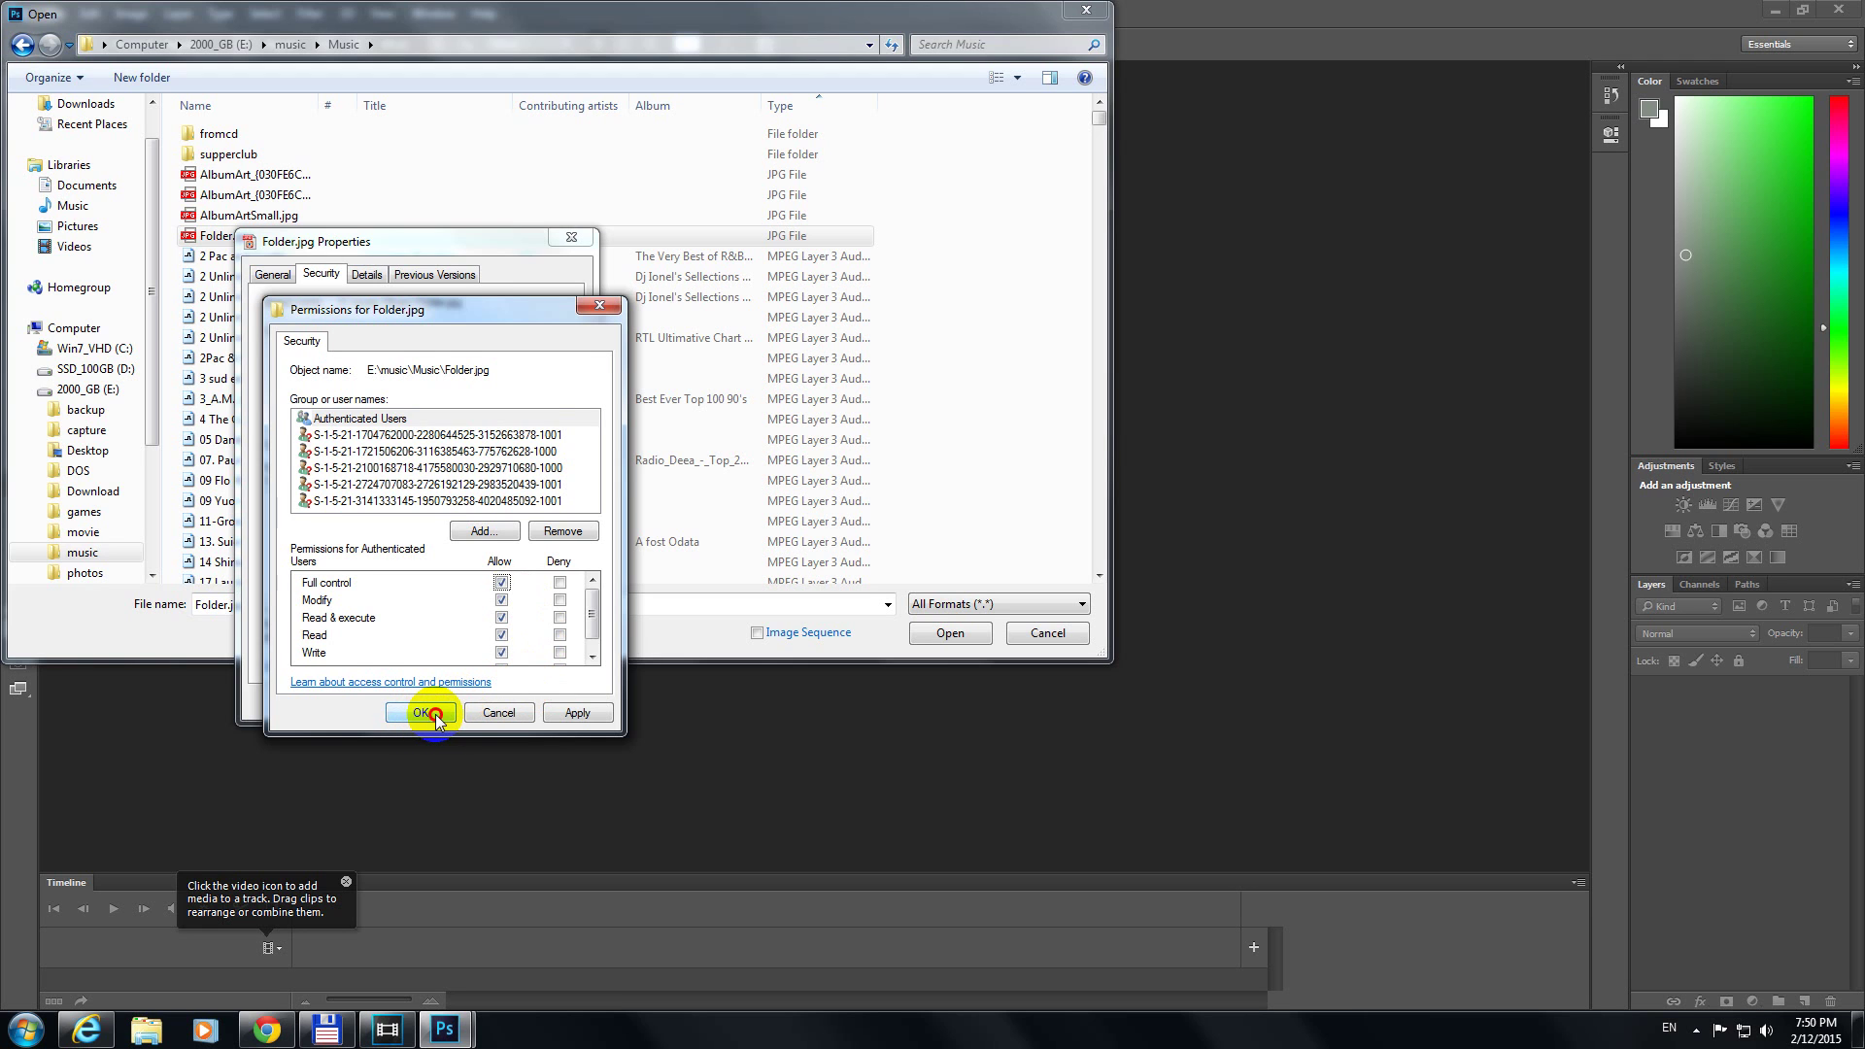
pyautogui.click(436, 714)
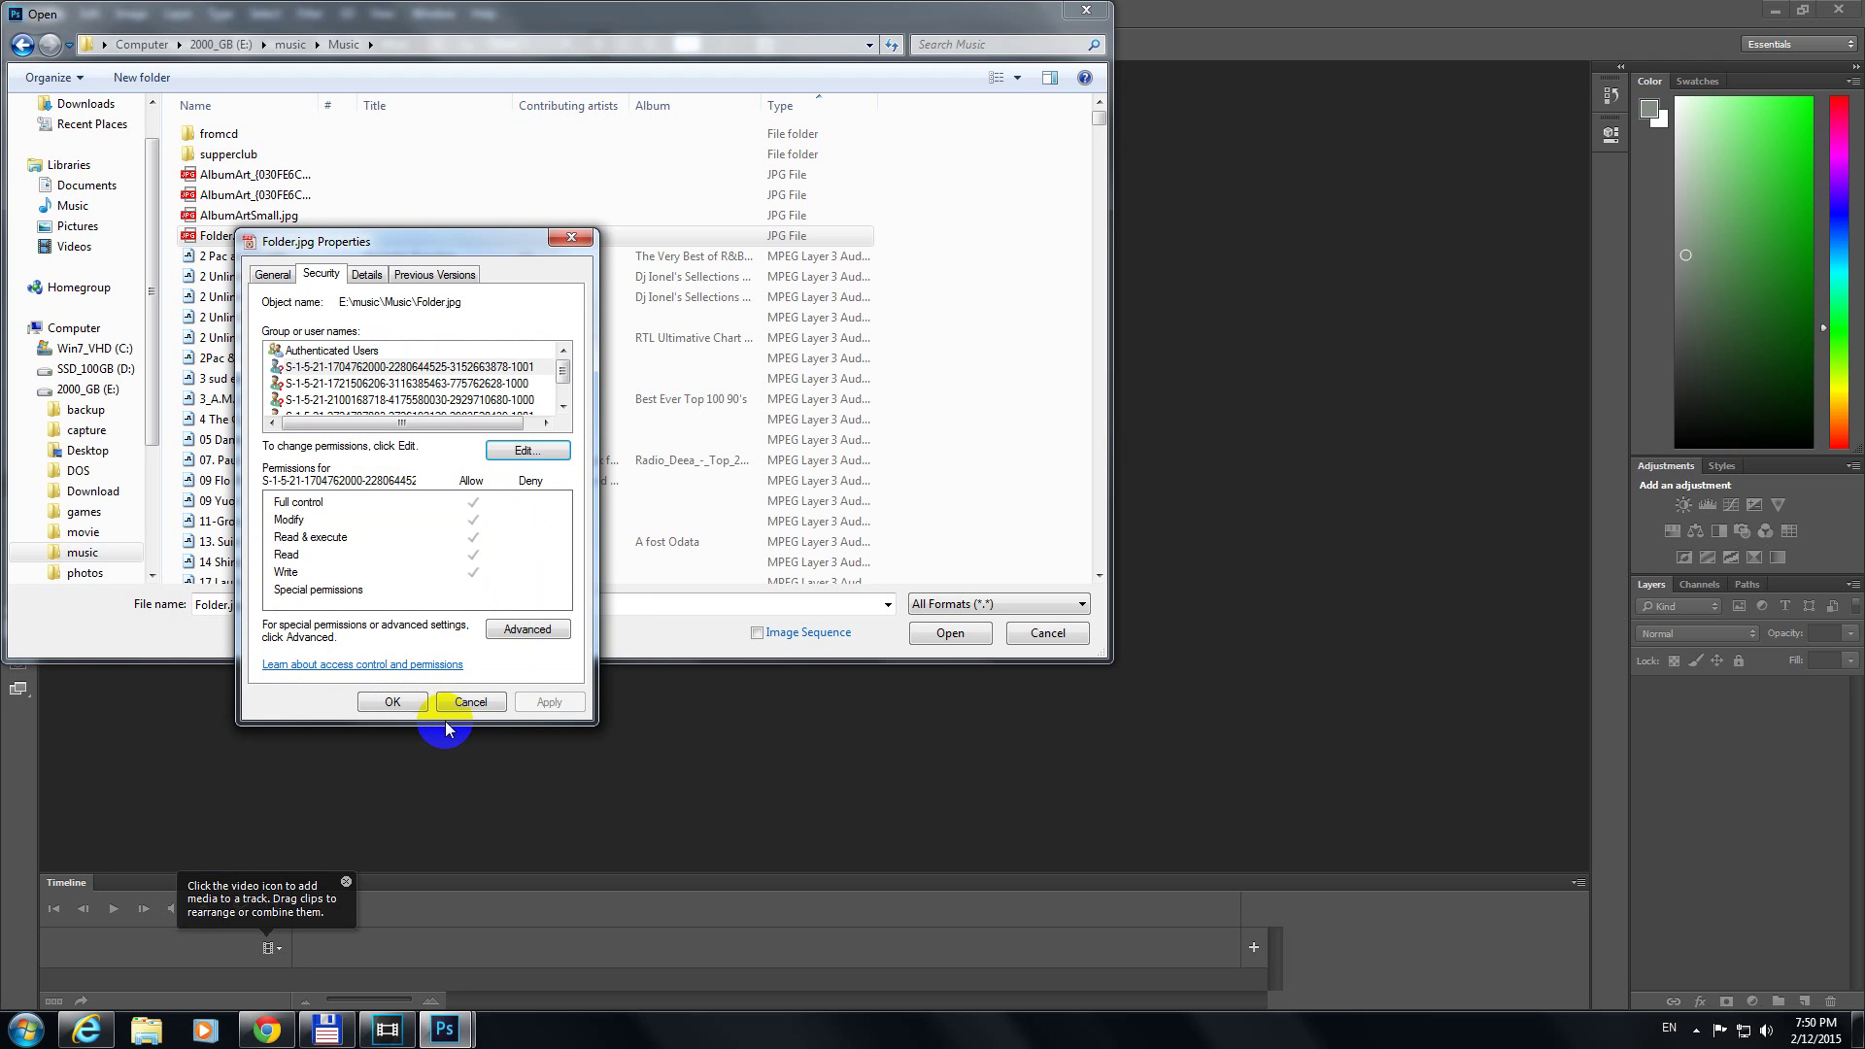
pyautogui.click(392, 703)
# Open Folder.jpg, the Morcheeba album cover, and bring up the File menu again.
pyautogui.click(226, 236)
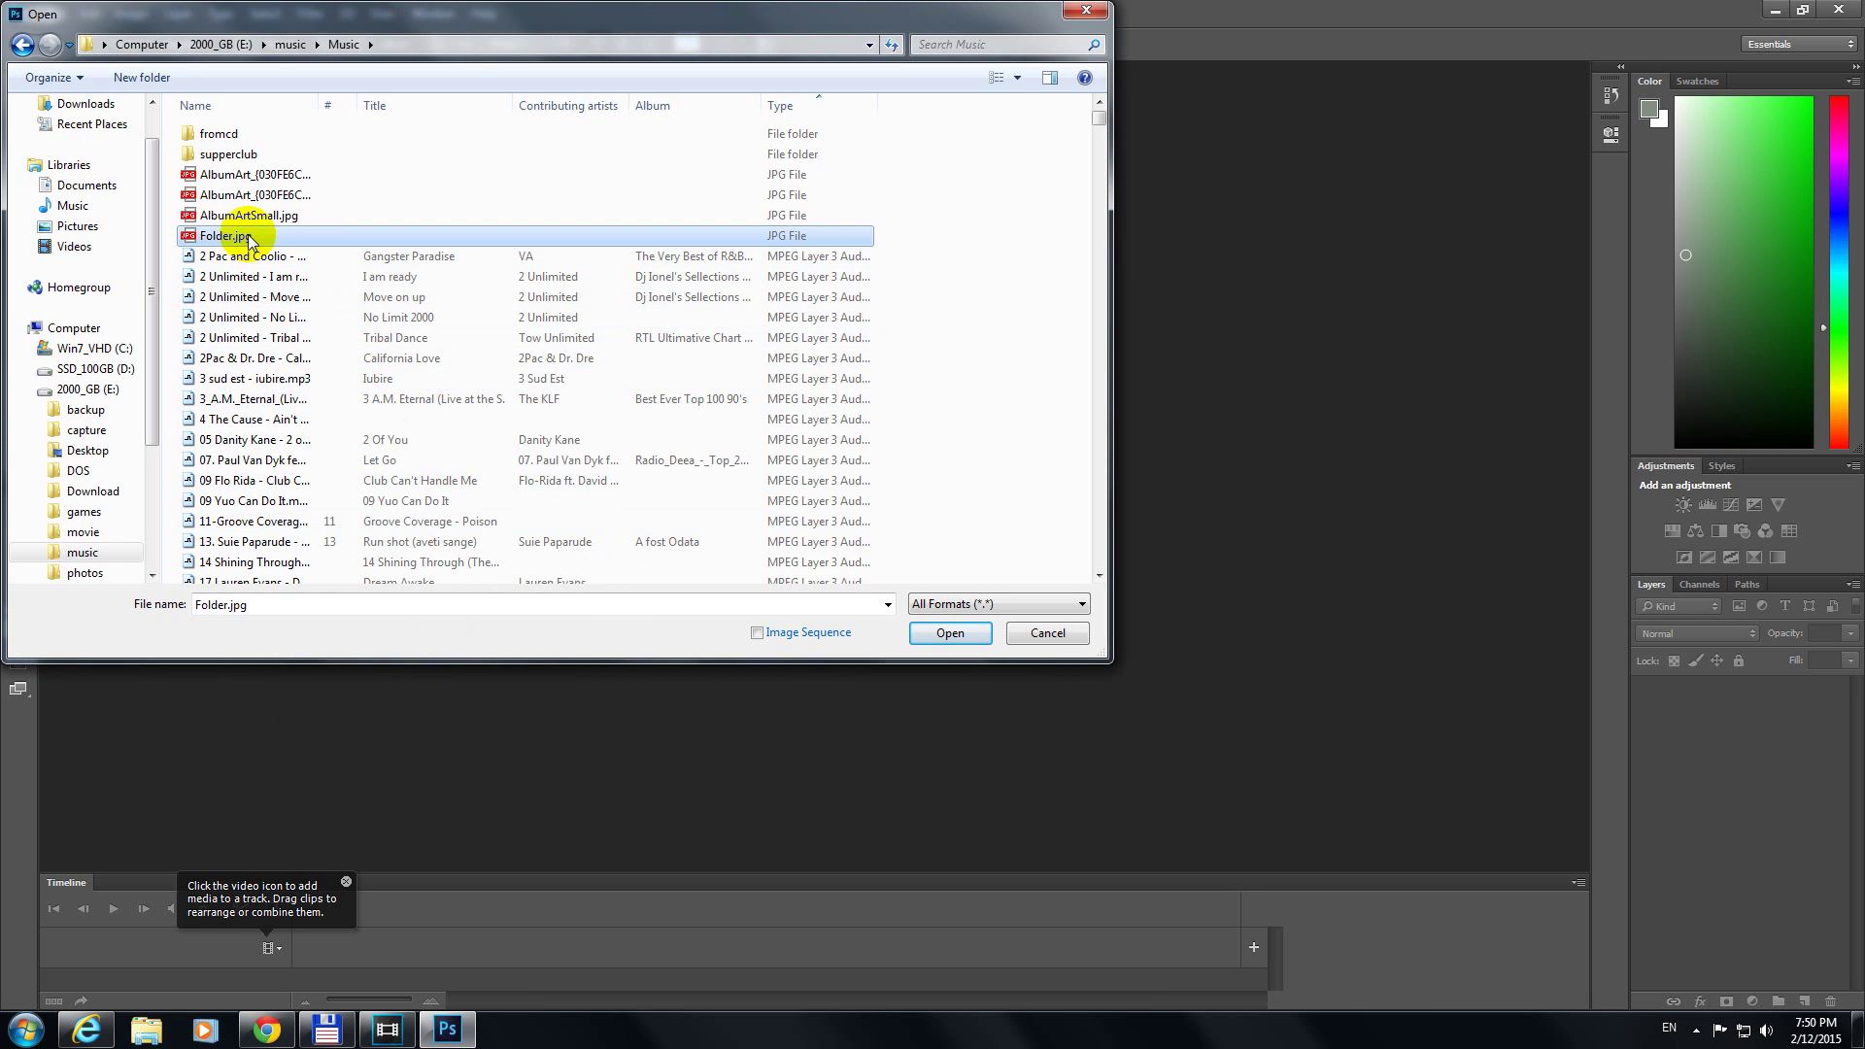
pyautogui.click(941, 632)
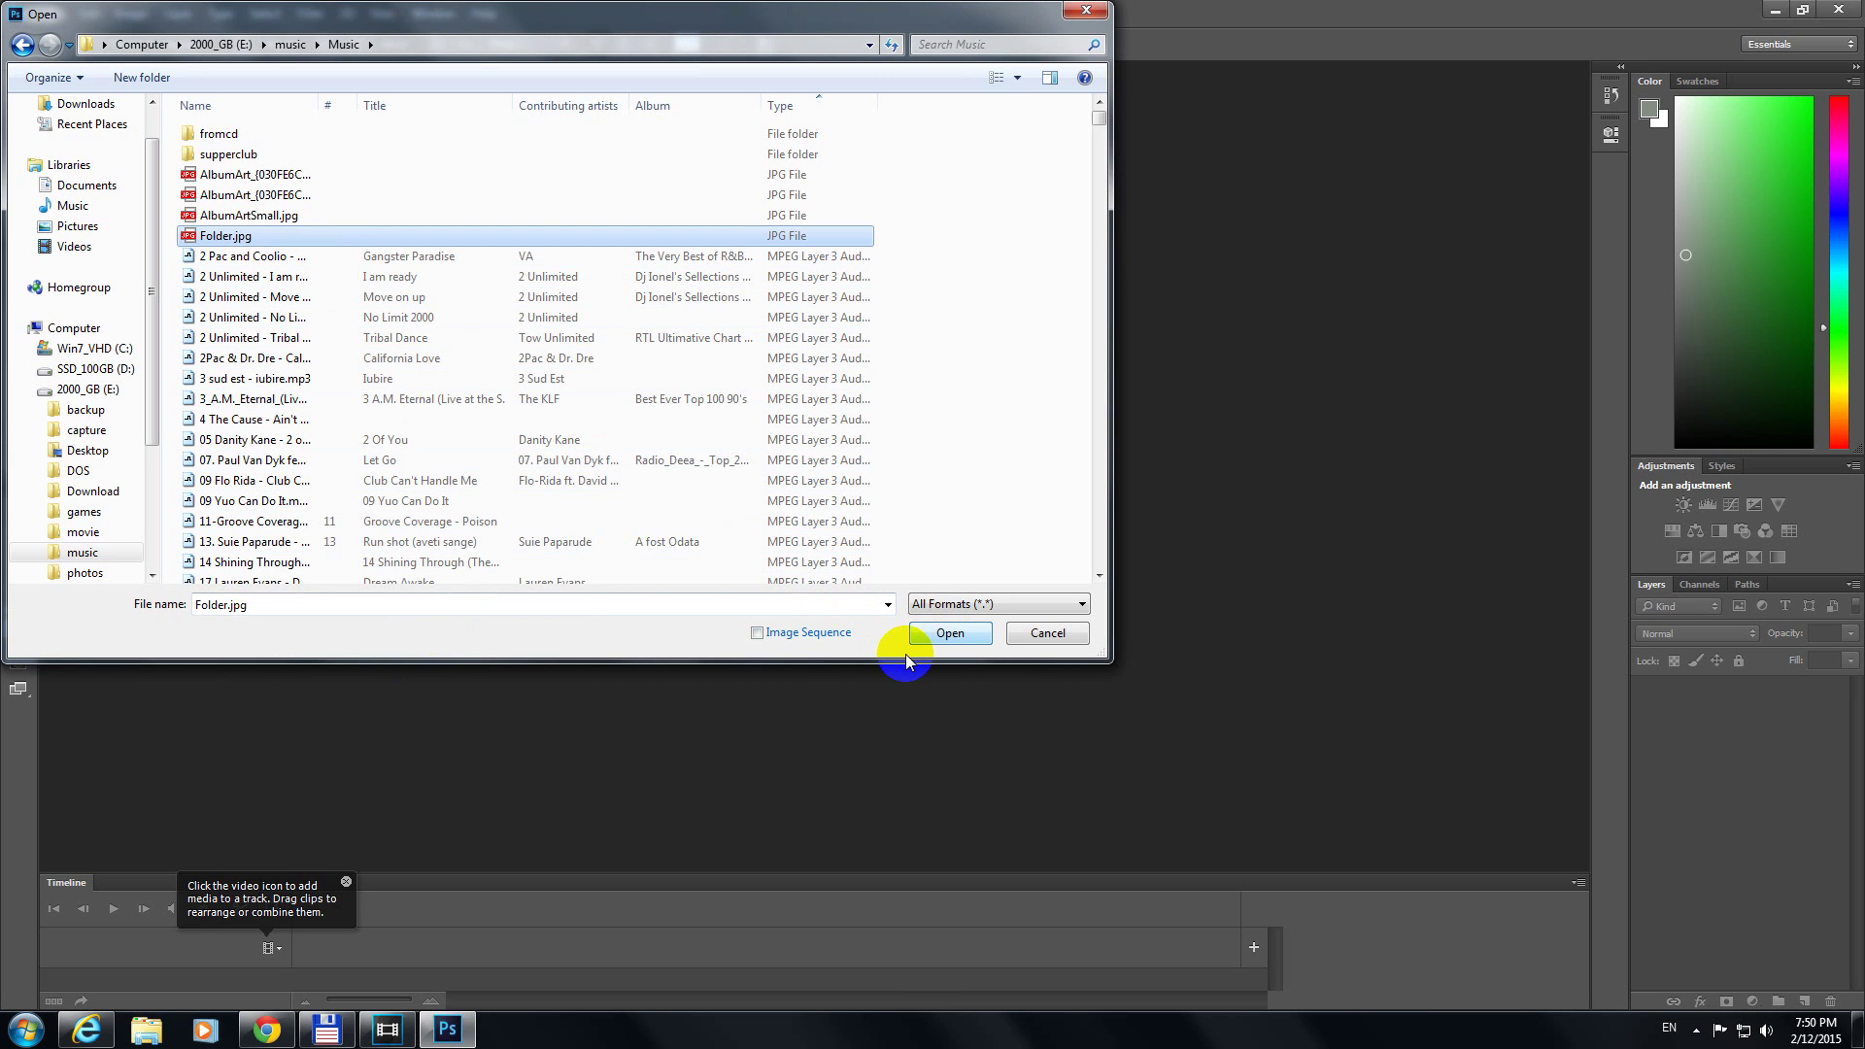
pyautogui.click(940, 632)
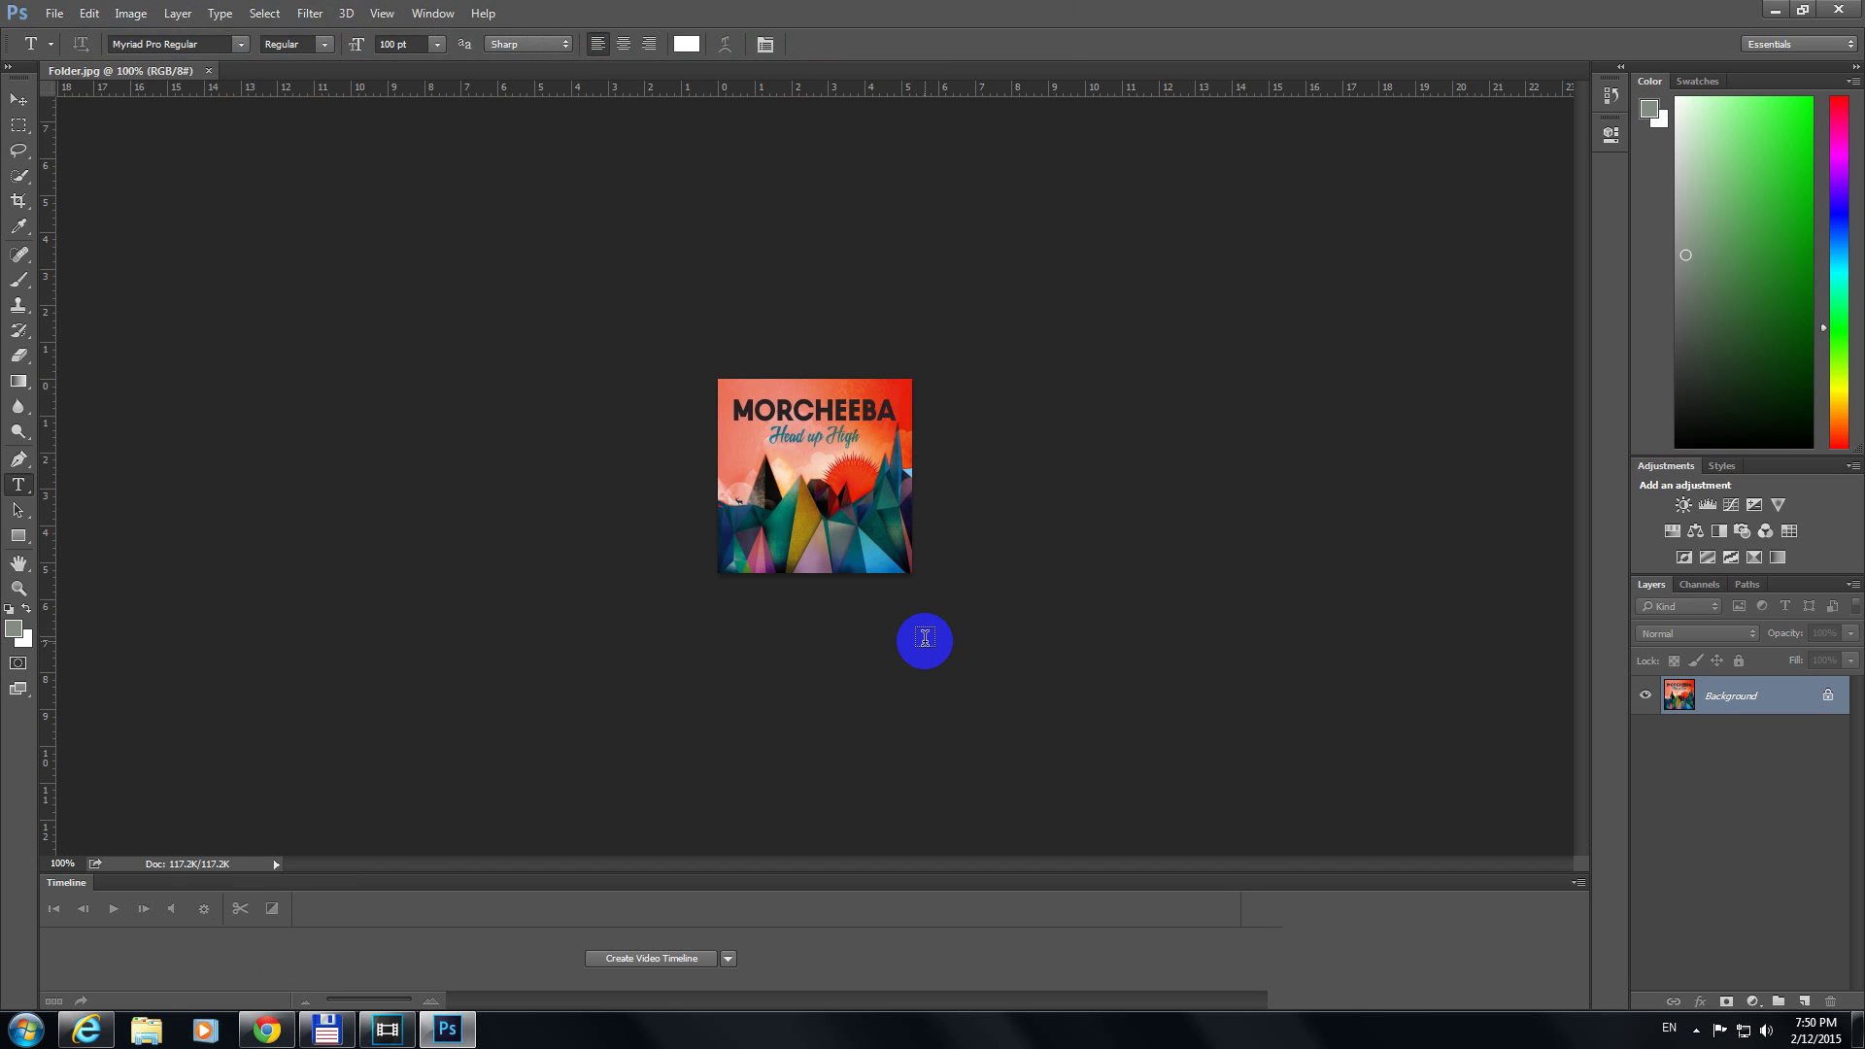
pyautogui.click(53, 13)
# Retry opening AlbumArtSmall.jpg and dismiss the permission error.
pyautogui.click(74, 62)
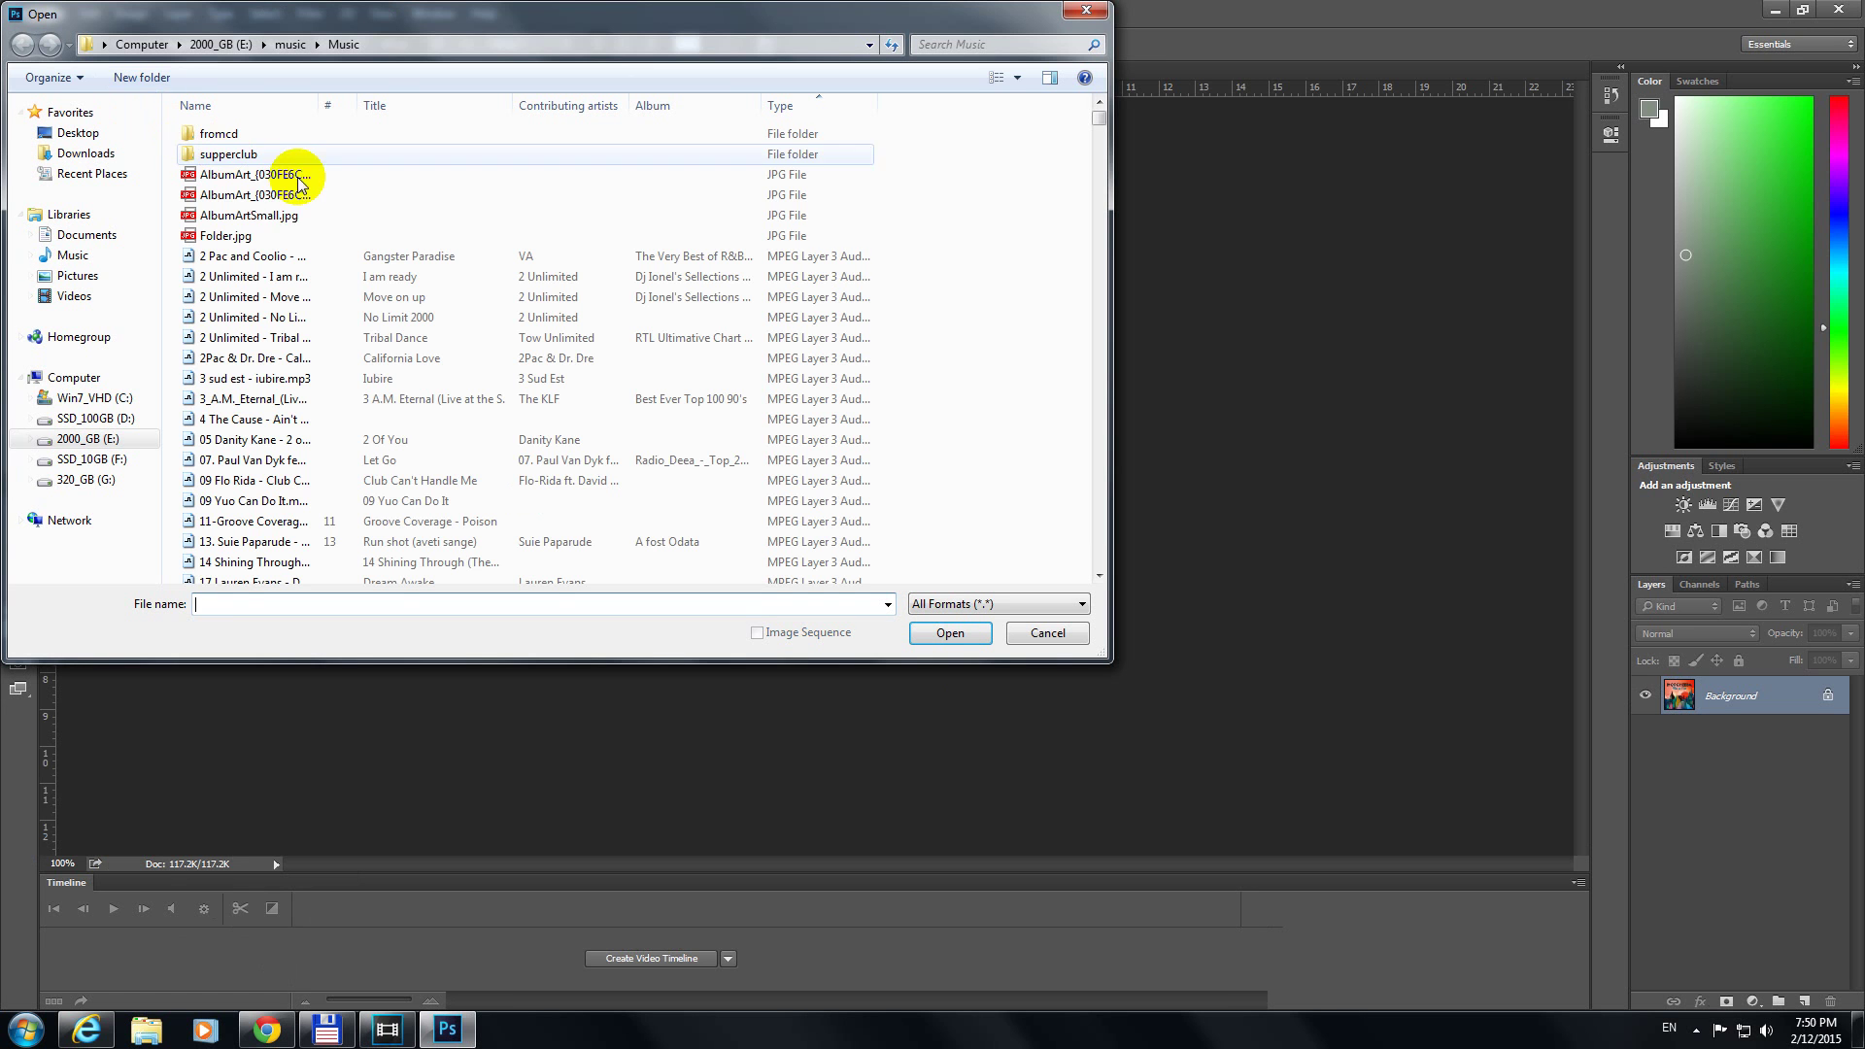
pyautogui.click(260, 216)
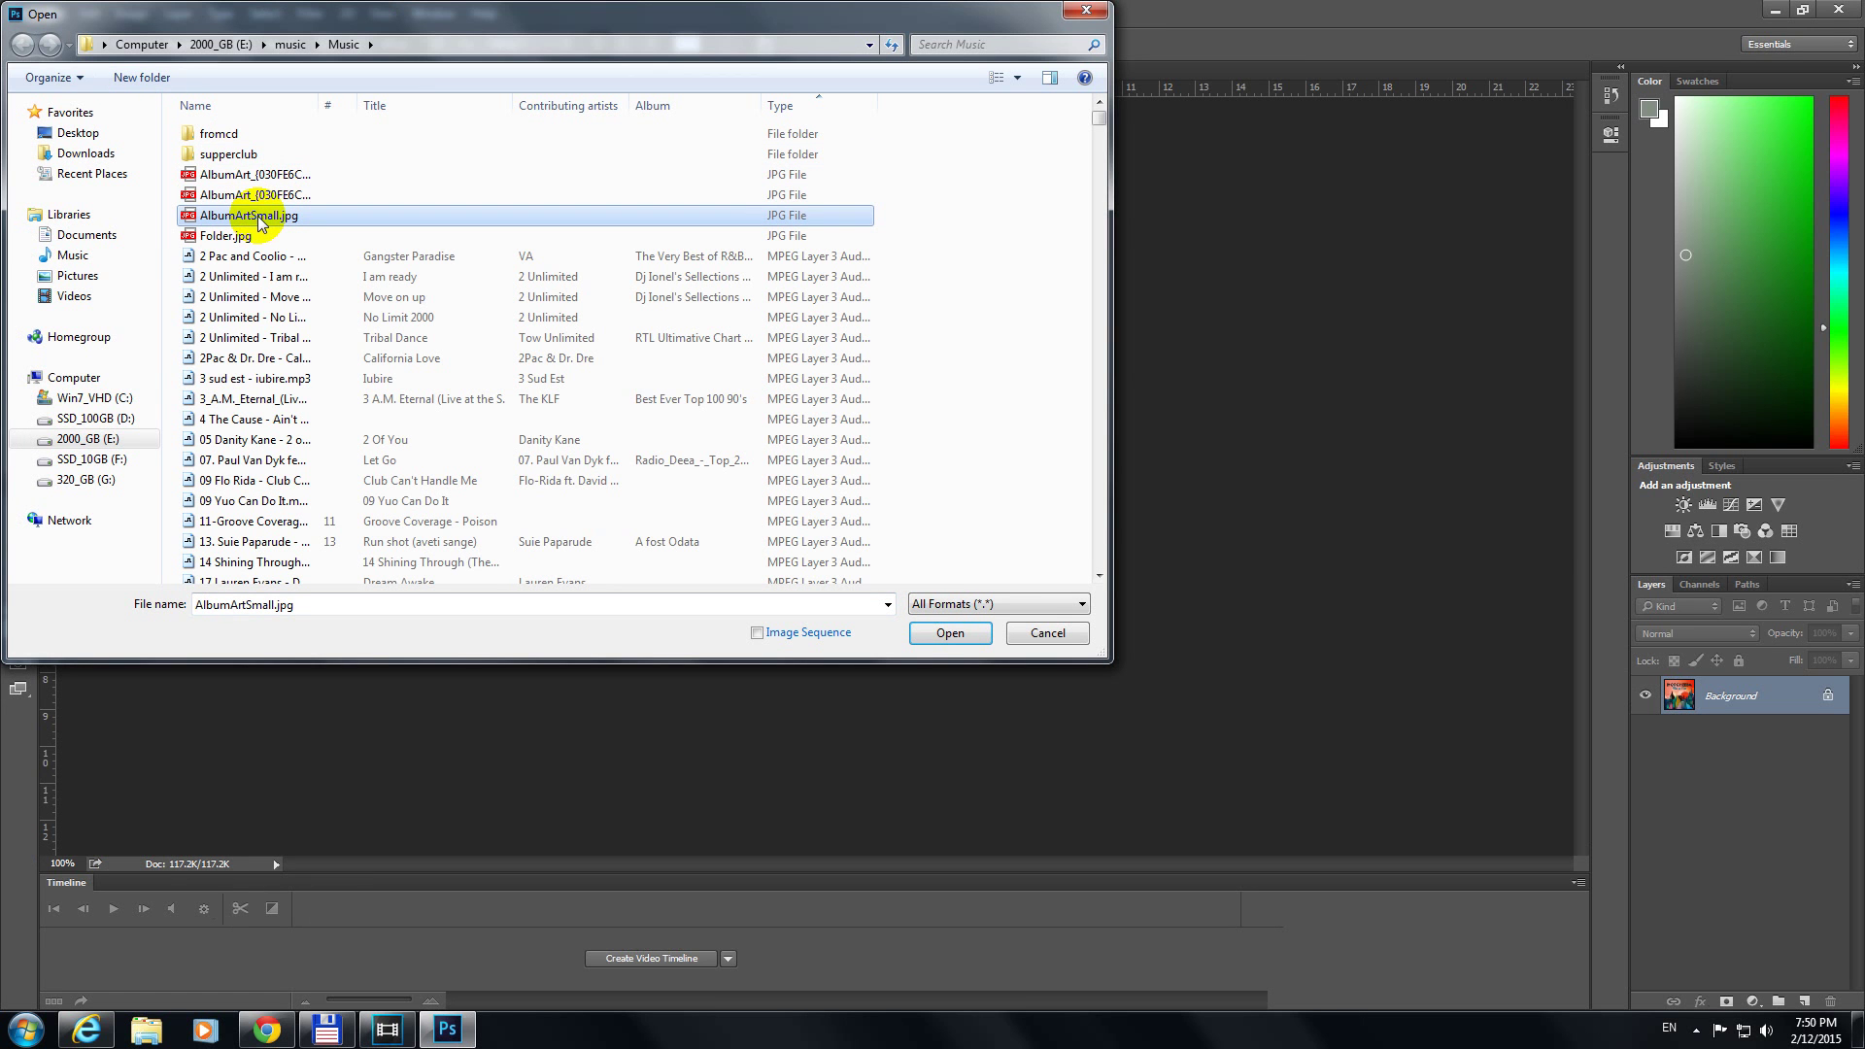
pyautogui.click(950, 633)
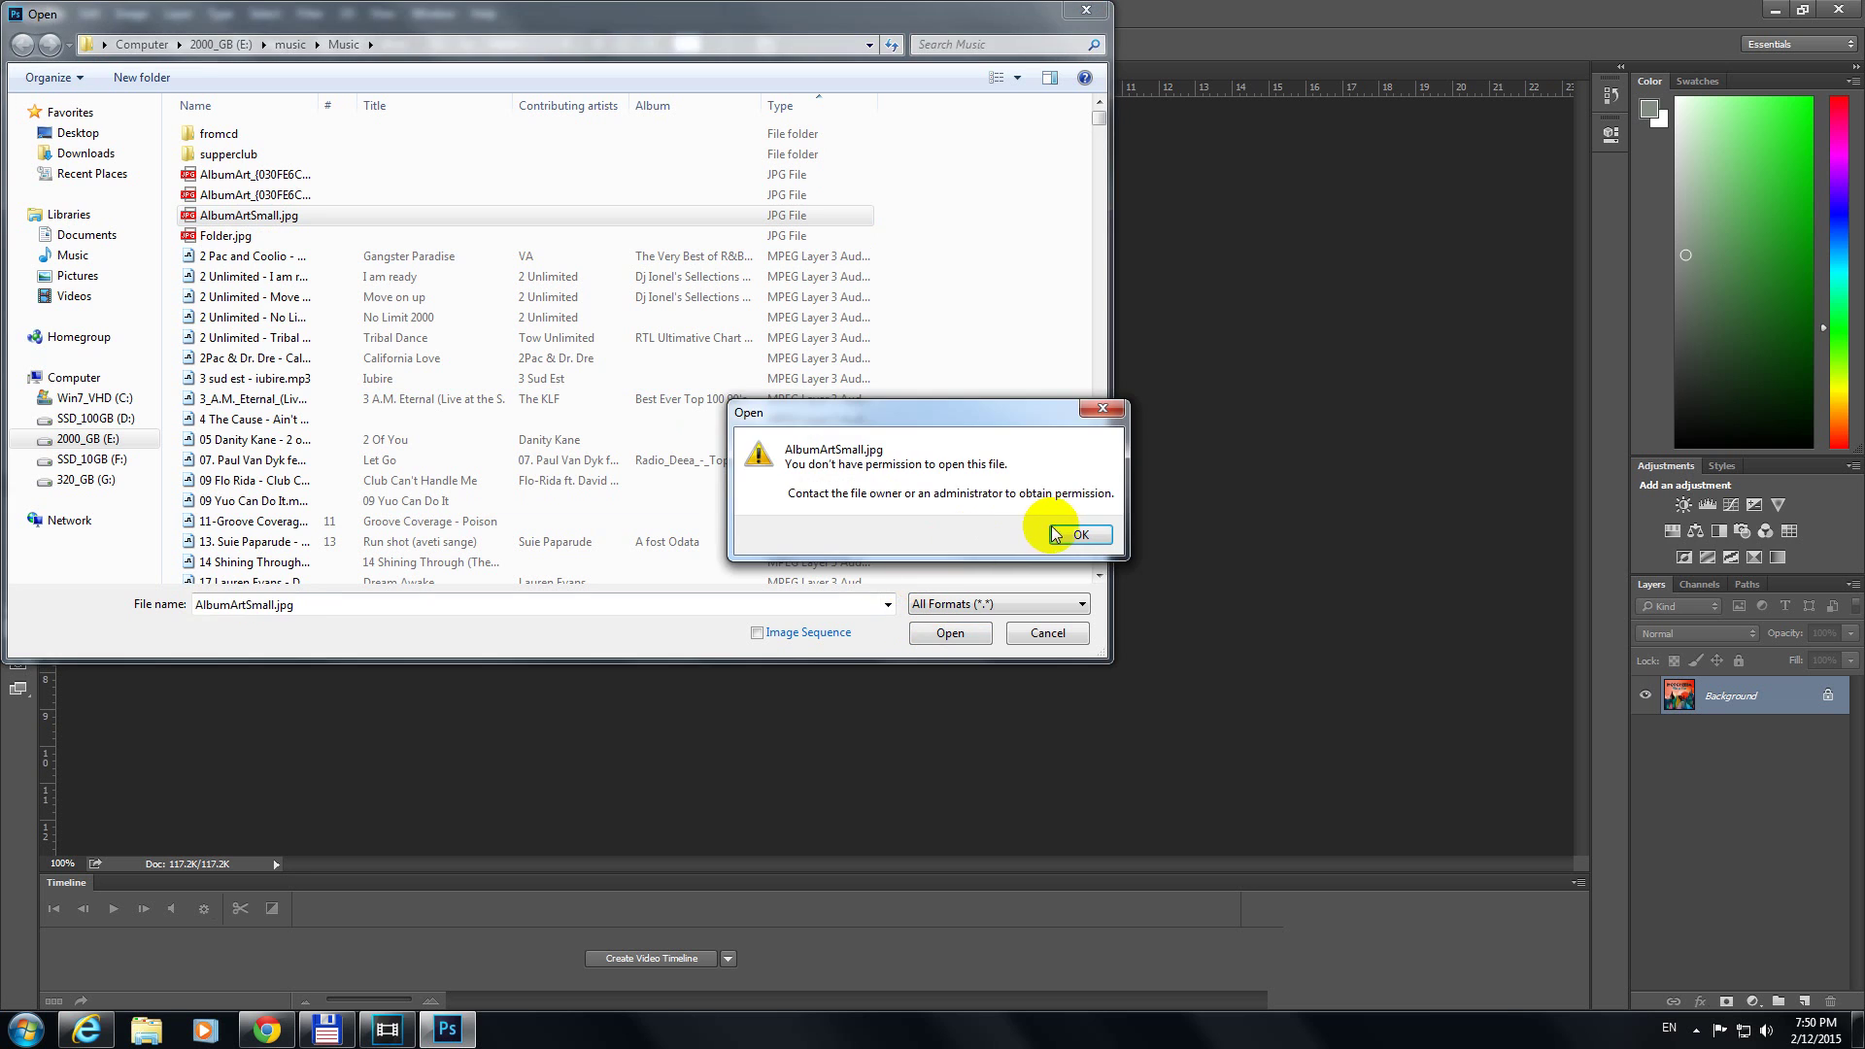
pyautogui.click(1079, 535)
pyautogui.click(273, 218)
# Open the permissions editor on the Security tab of AlbumArtSmall.jpg's Properties.
pyautogui.rightClick(273, 222)
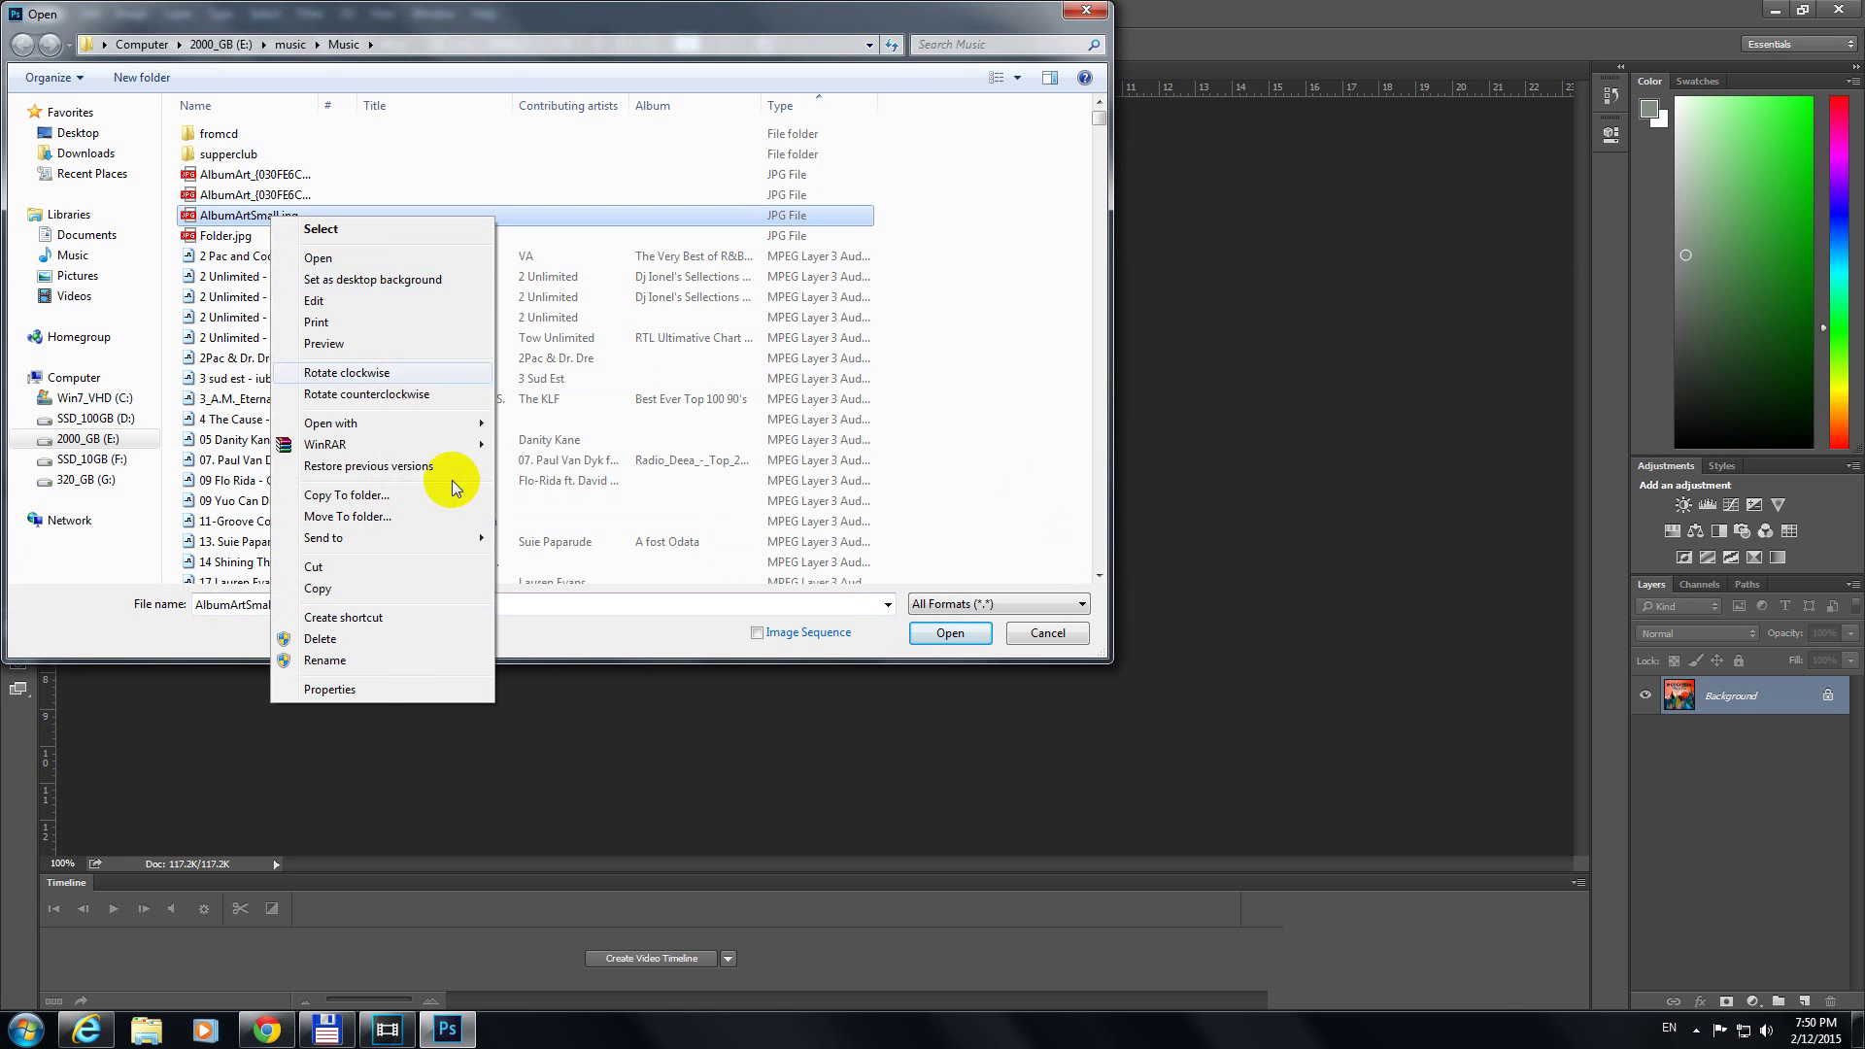
pyautogui.click(338, 685)
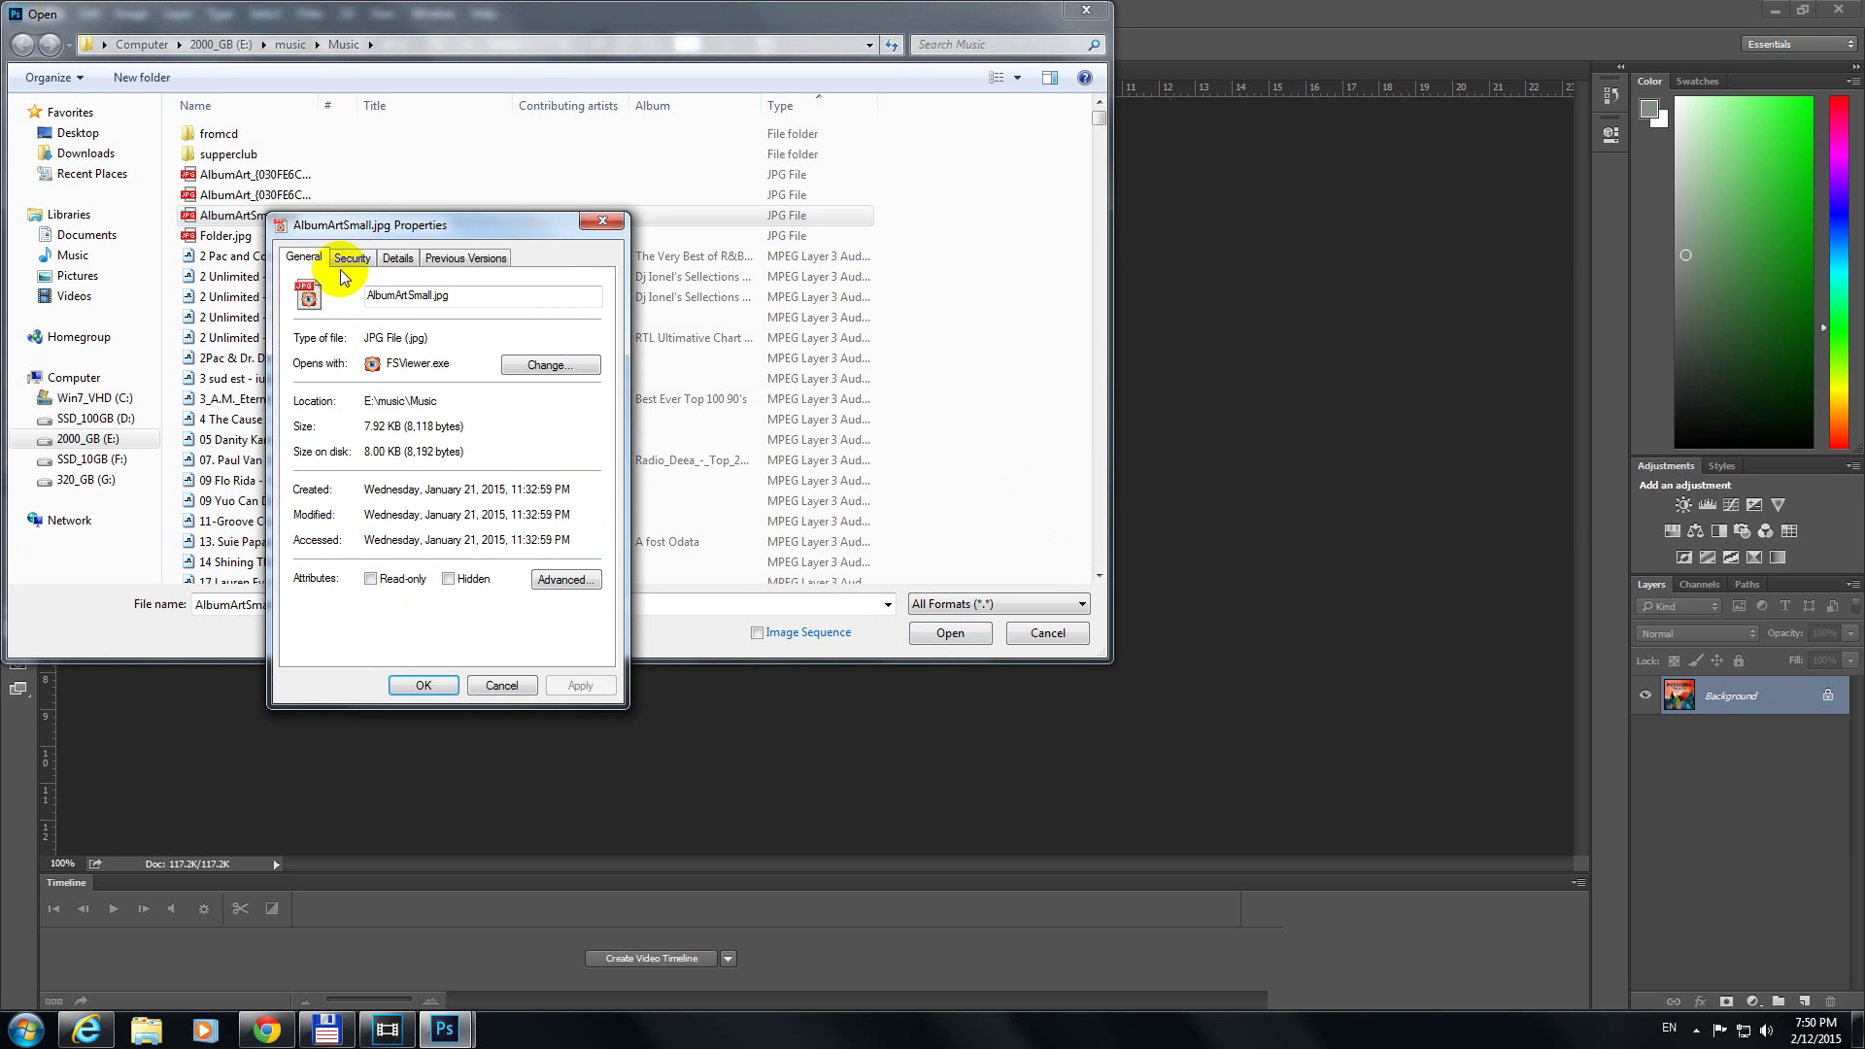
pyautogui.click(351, 257)
pyautogui.click(573, 435)
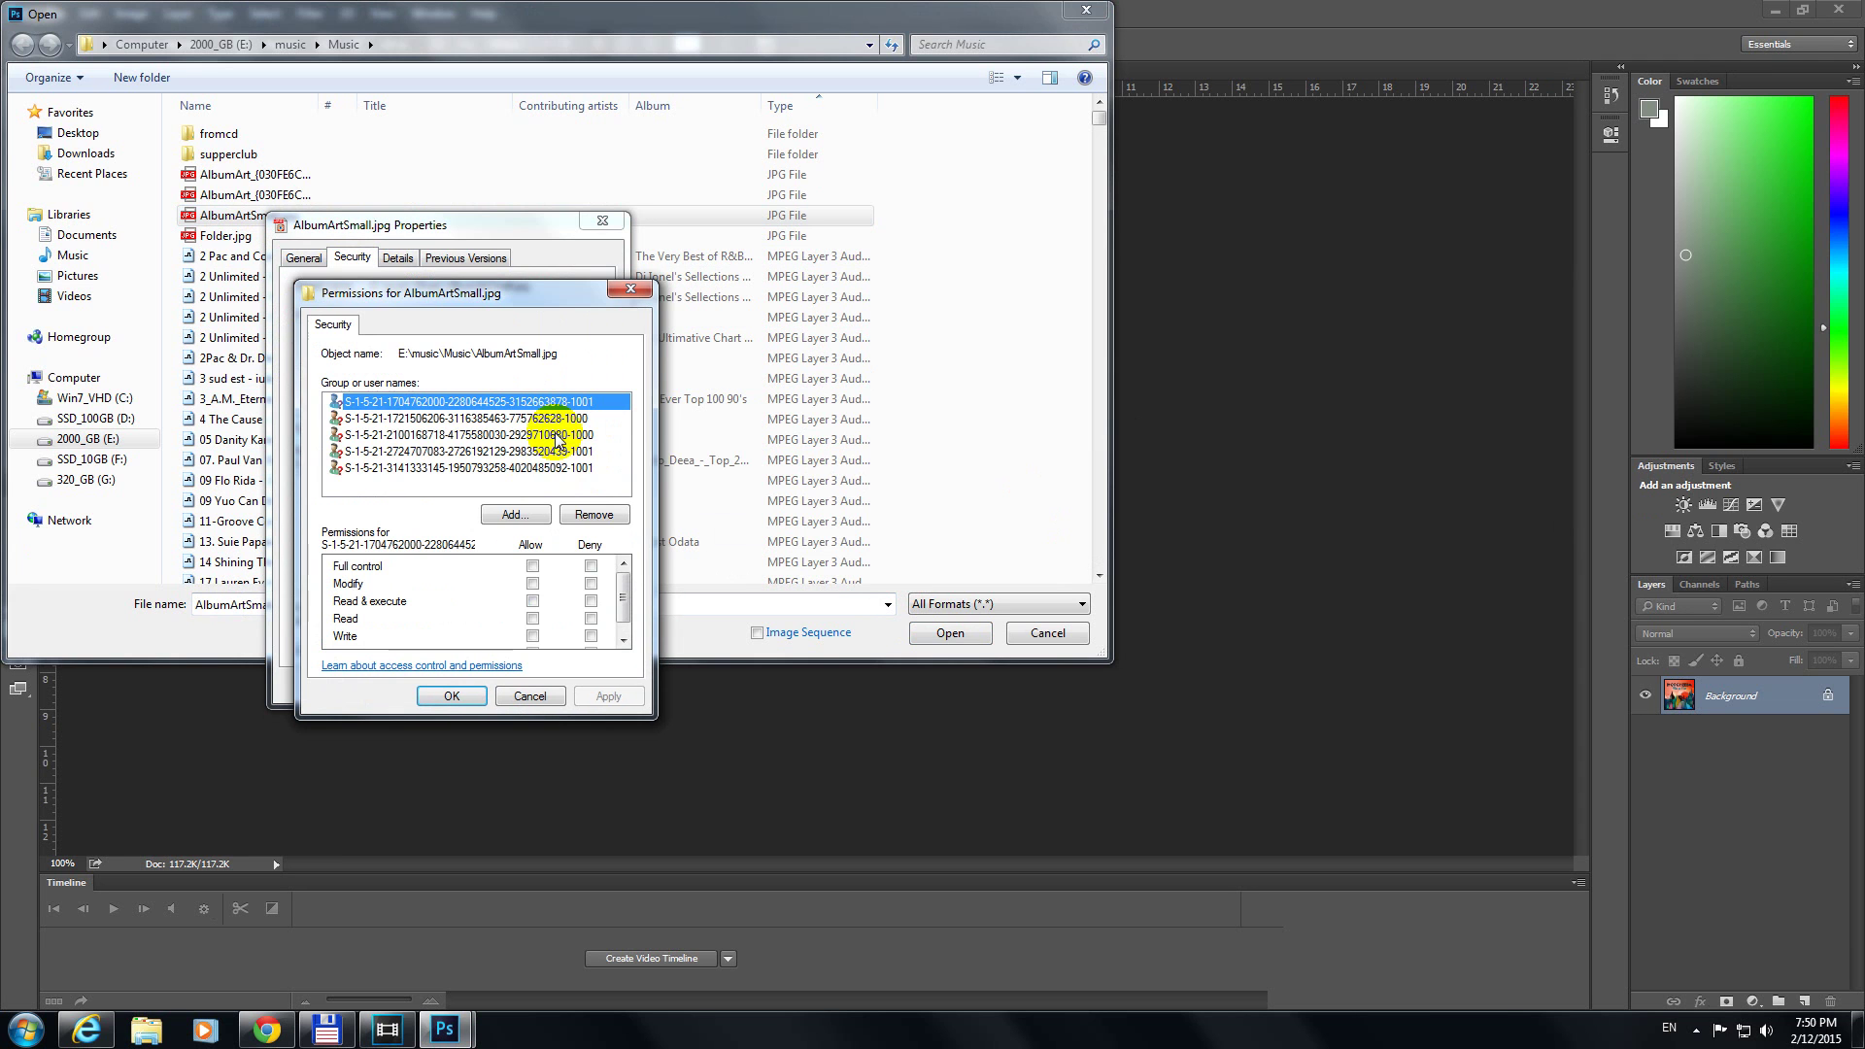
# Add Authenticated Users ('au') with Full control and close the file's properties.
pyautogui.click(516, 515)
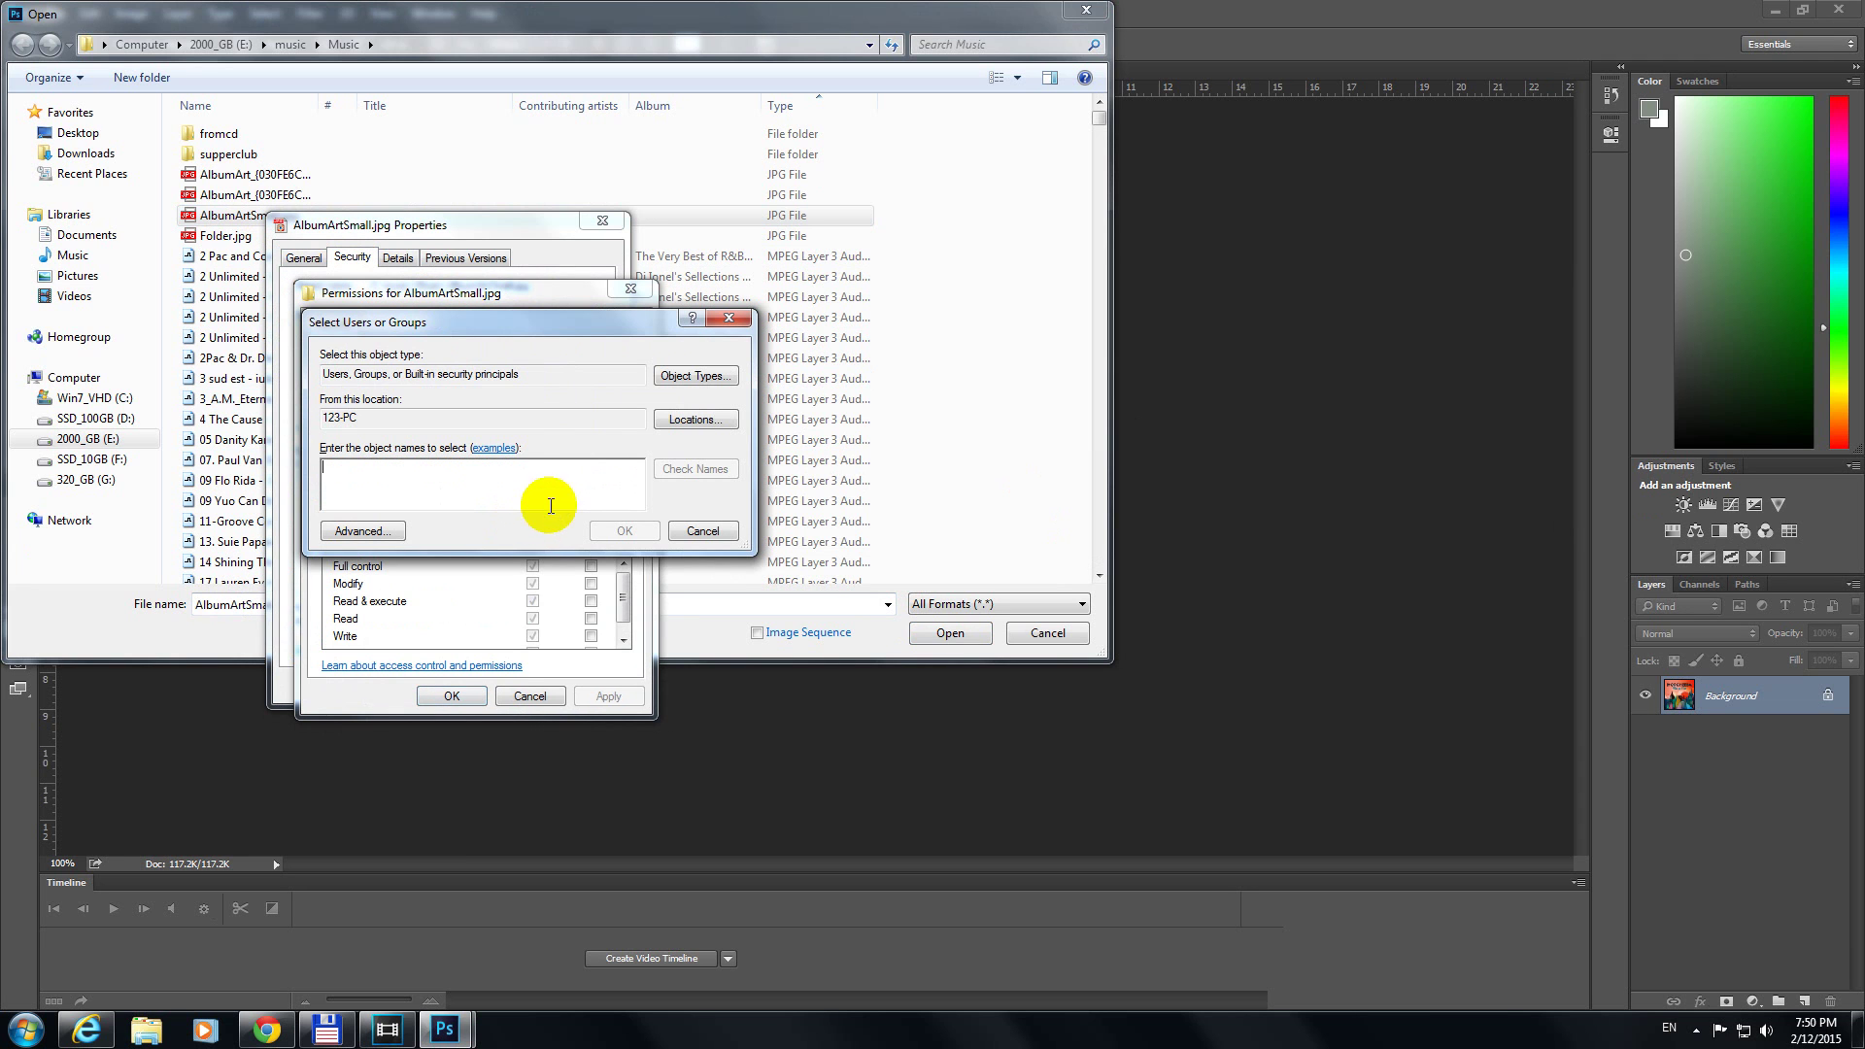
pyautogui.write('au')
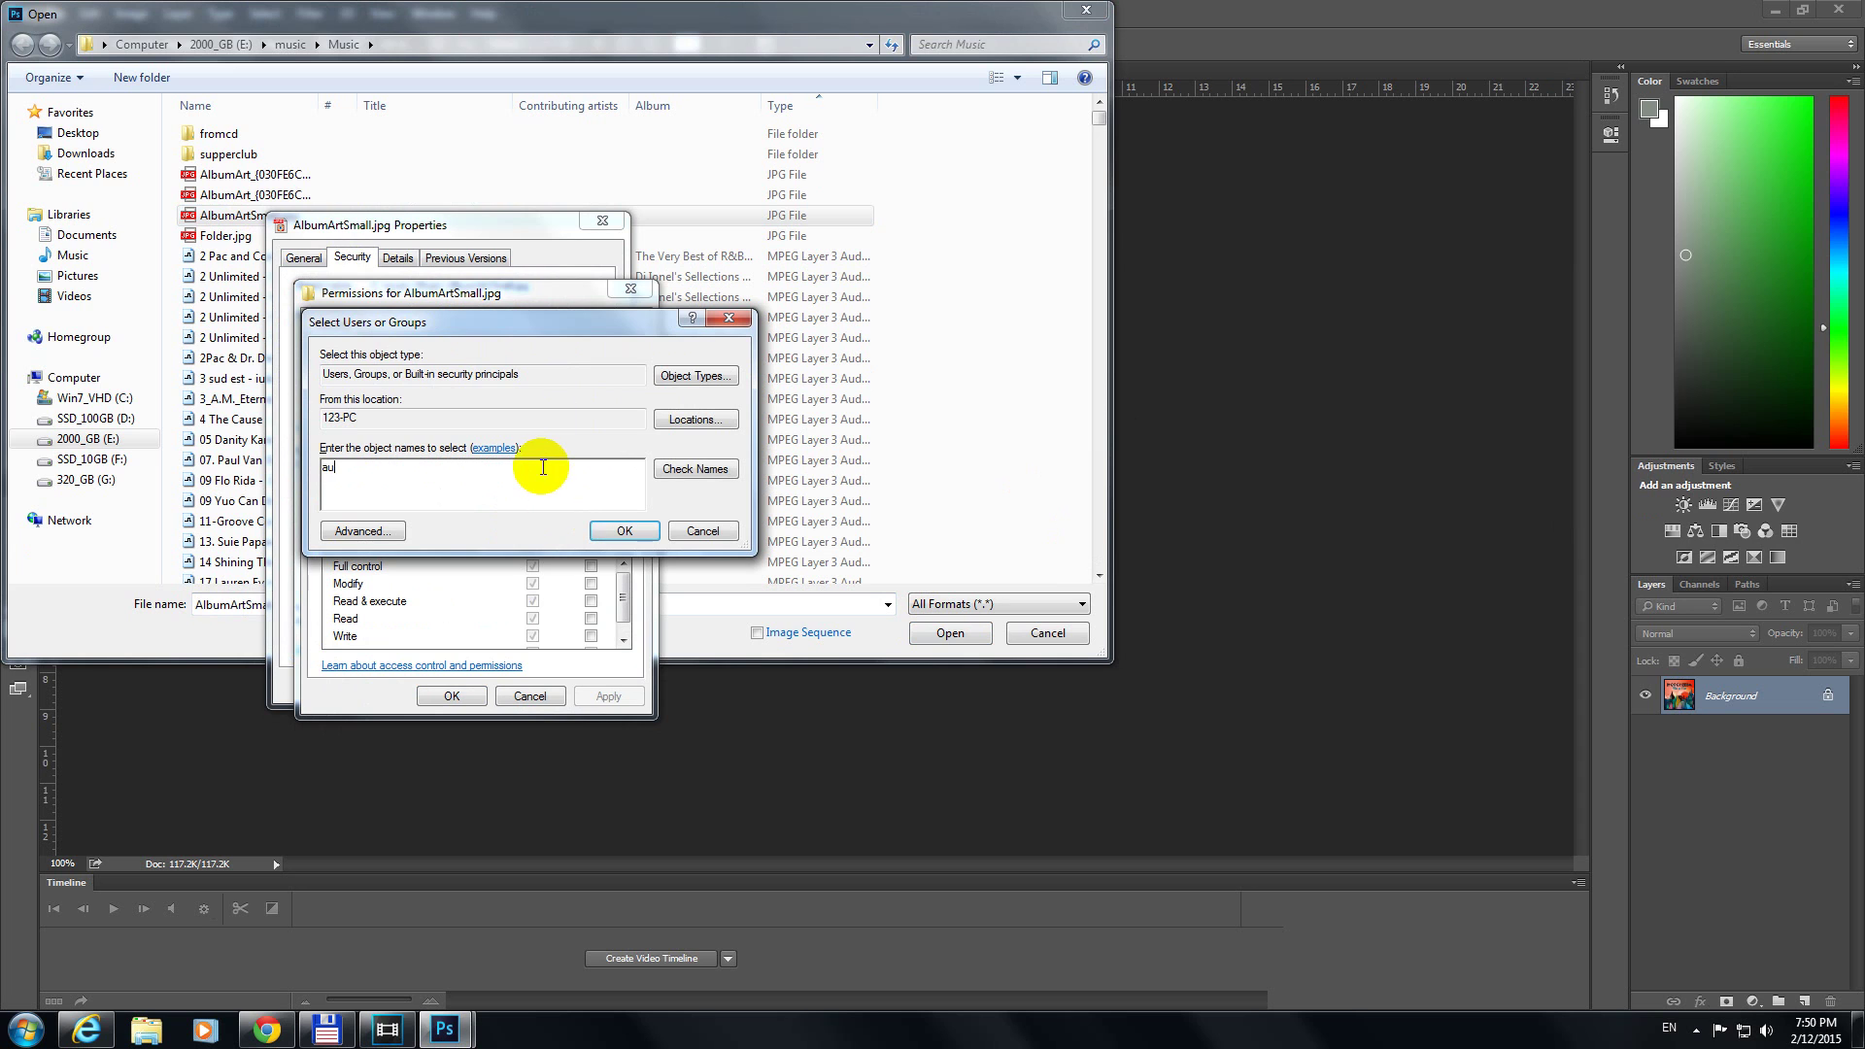
pyautogui.click(627, 531)
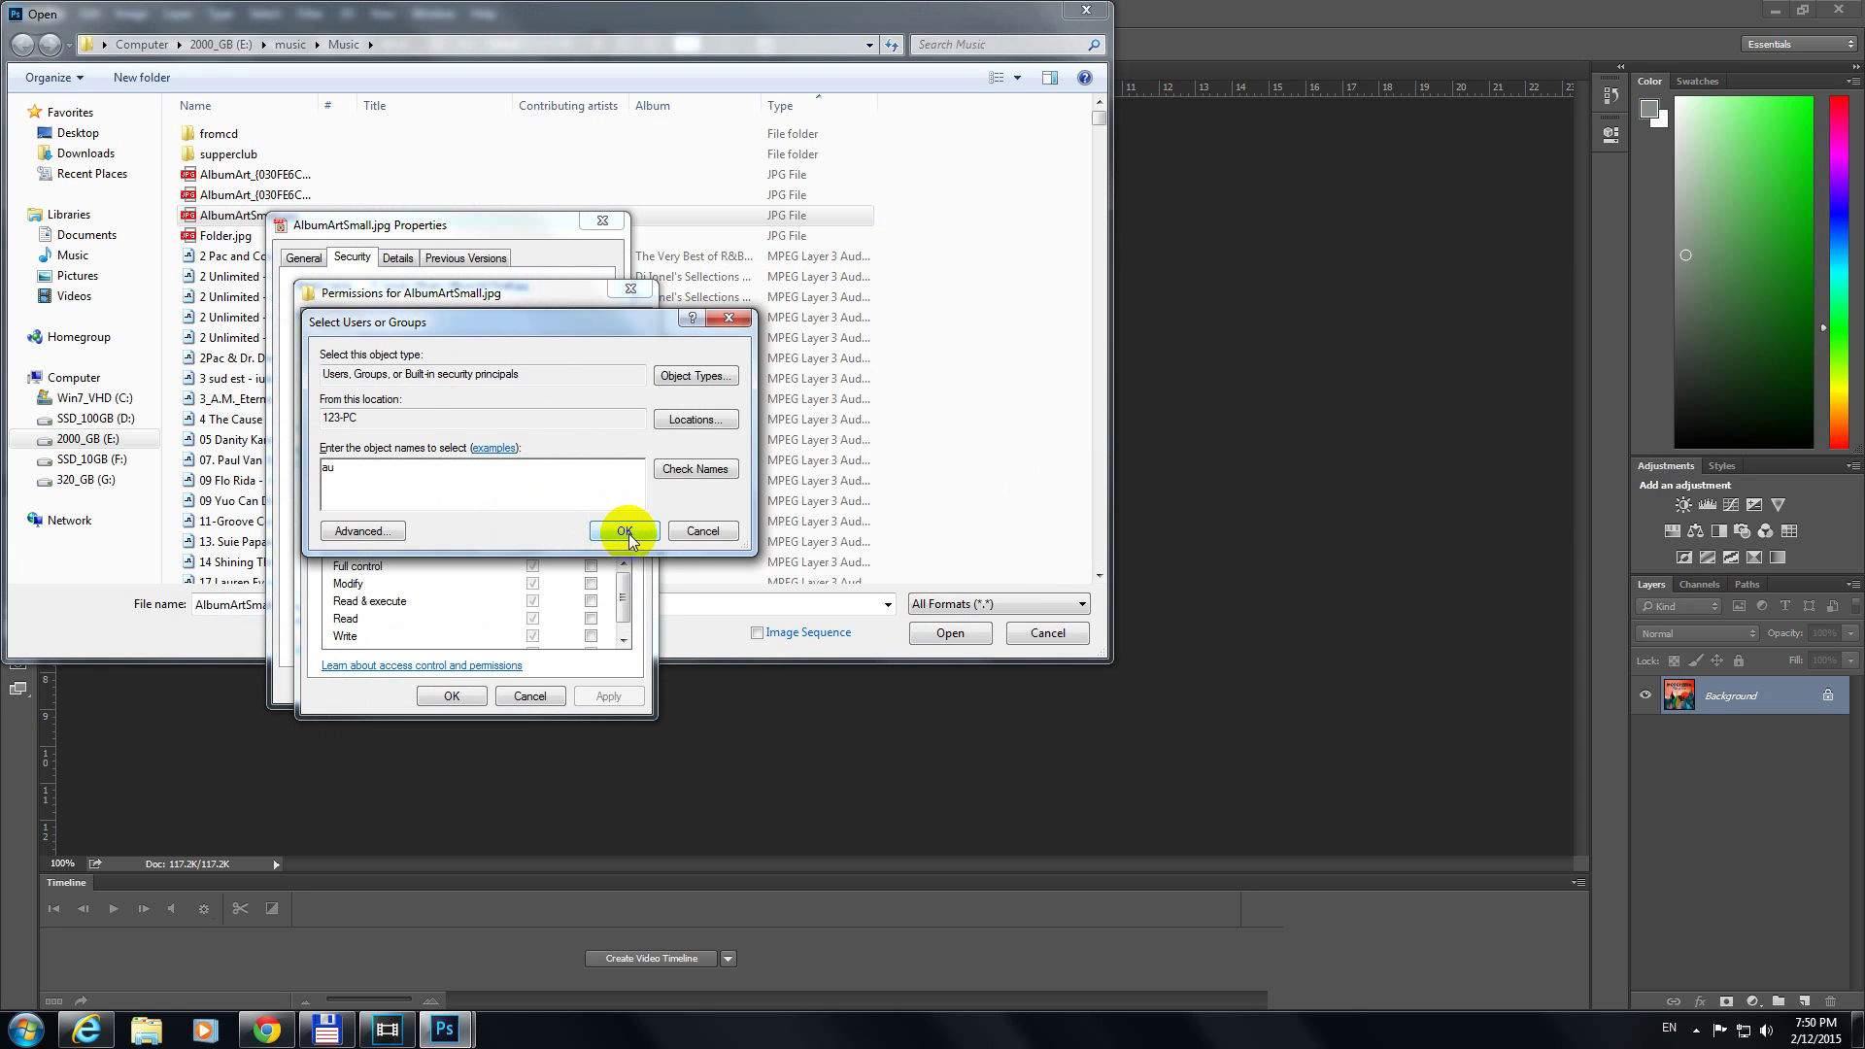
pyautogui.click(626, 532)
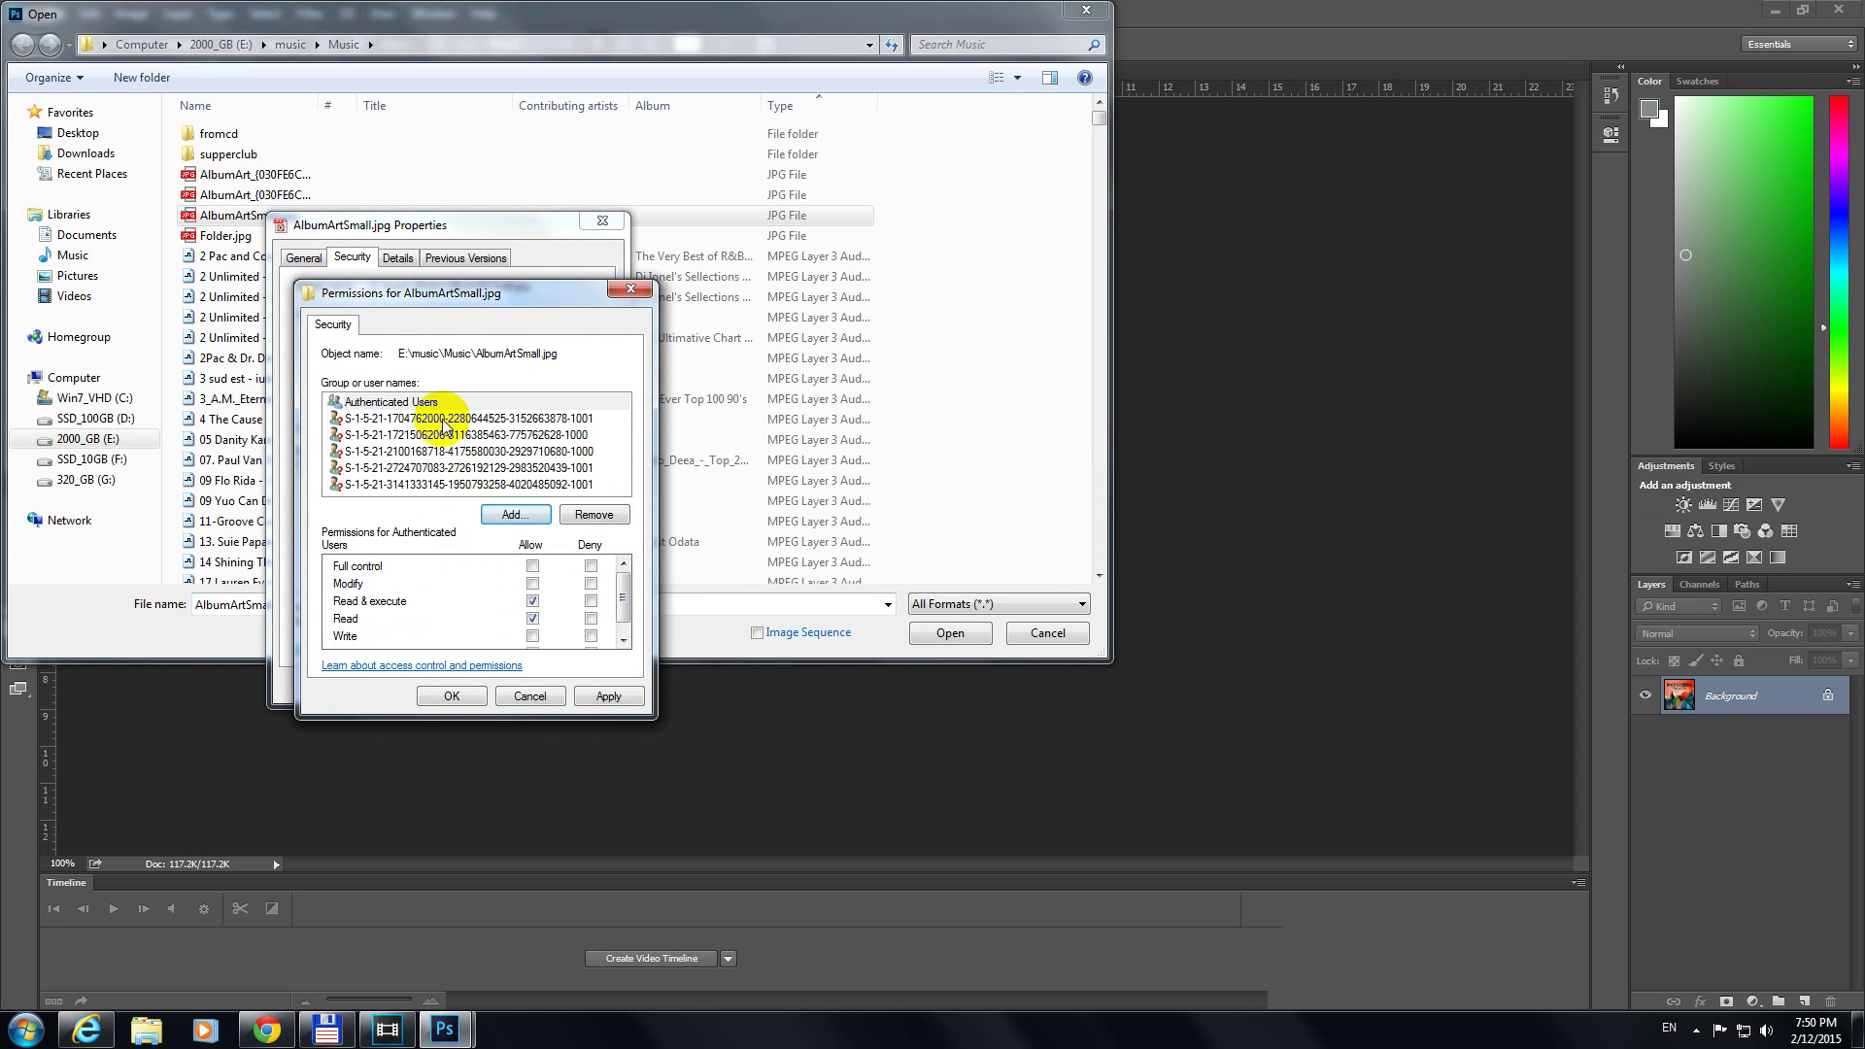
pyautogui.click(532, 567)
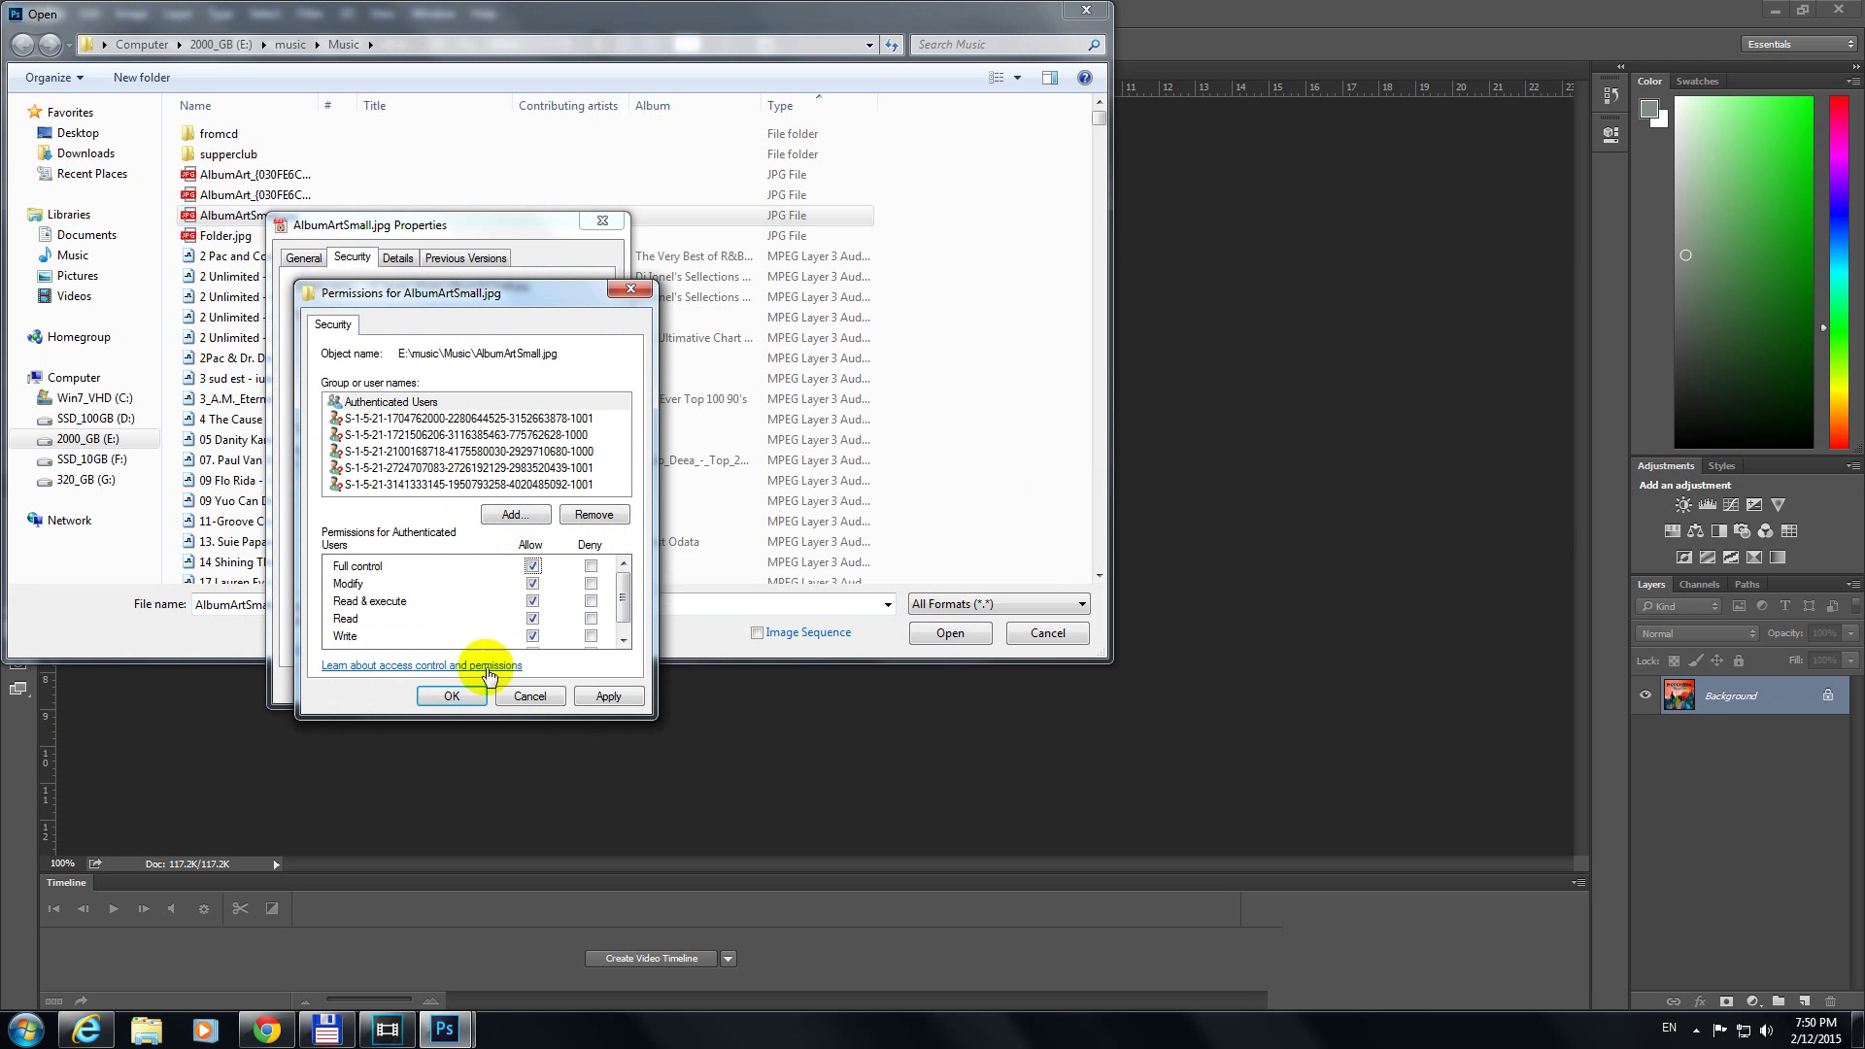
pyautogui.click(452, 694)
pyautogui.click(424, 689)
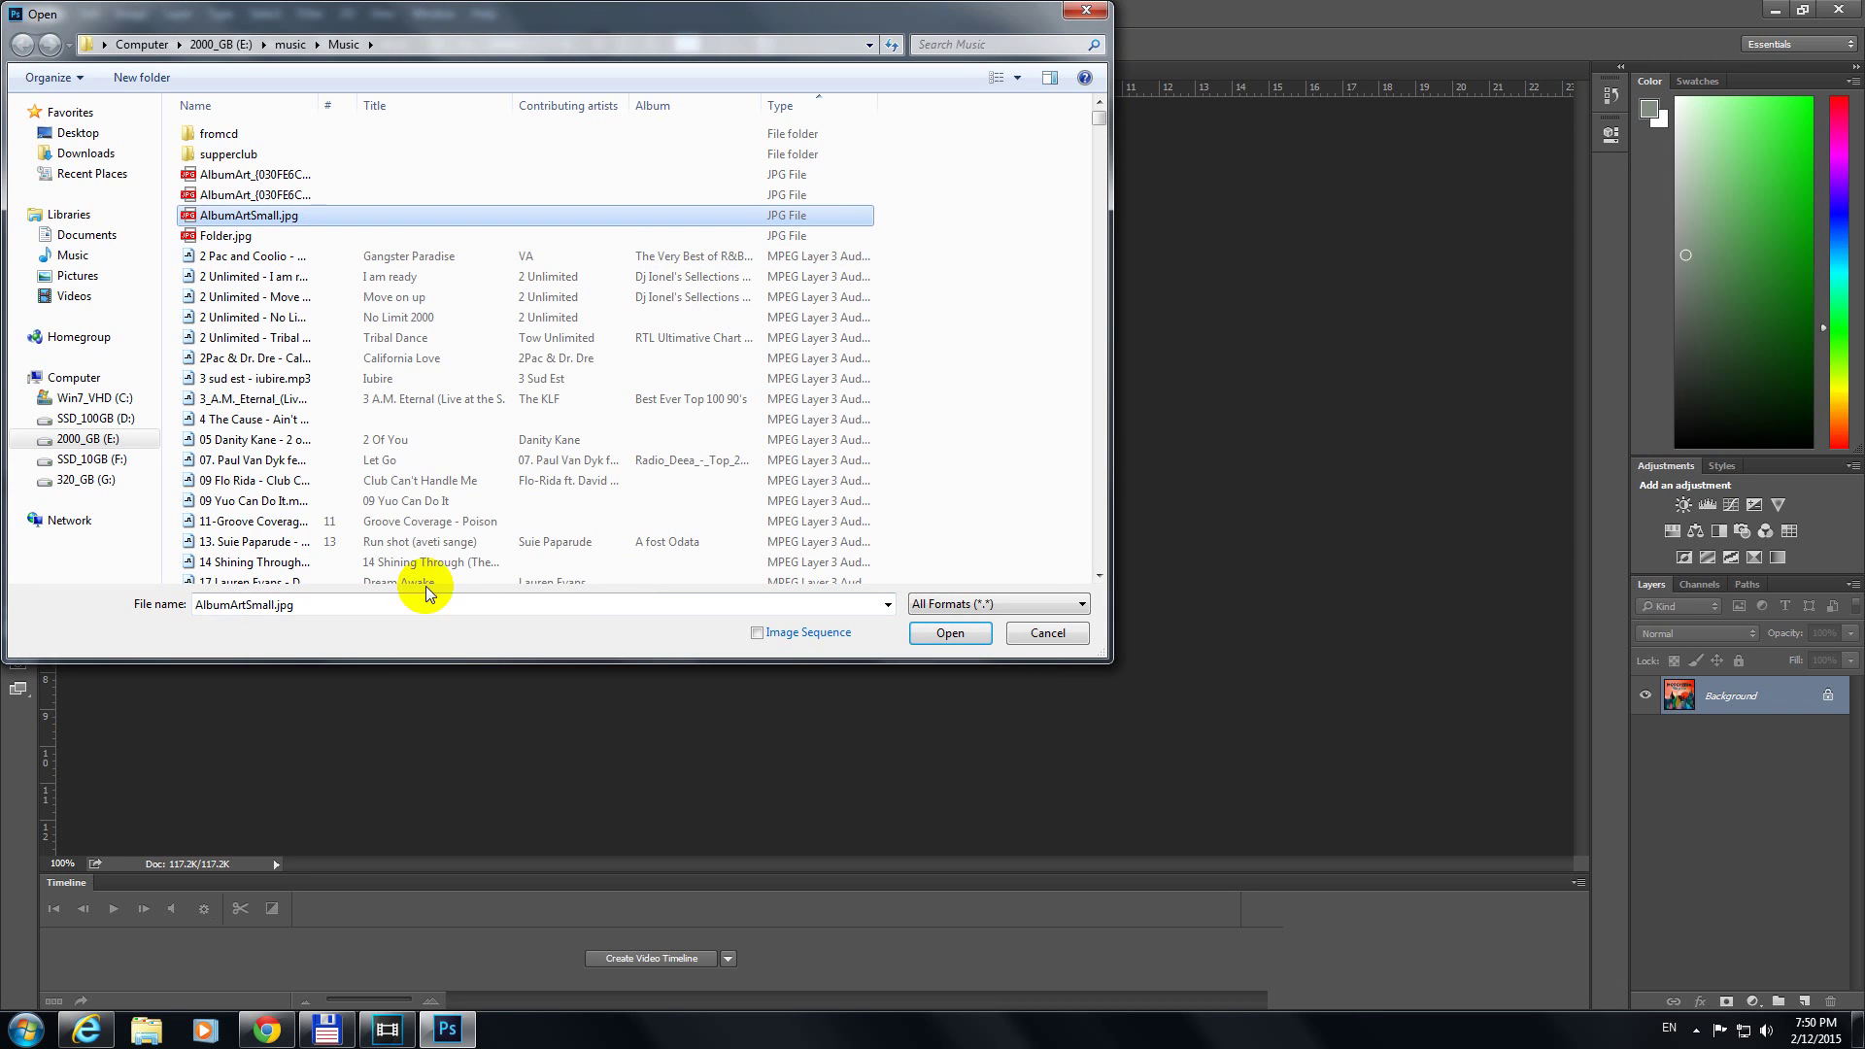
# Load AlbumArtSmall.jpg, return to Folder.jpg, and place a text insertion point on its canvas.
pyautogui.click(948, 632)
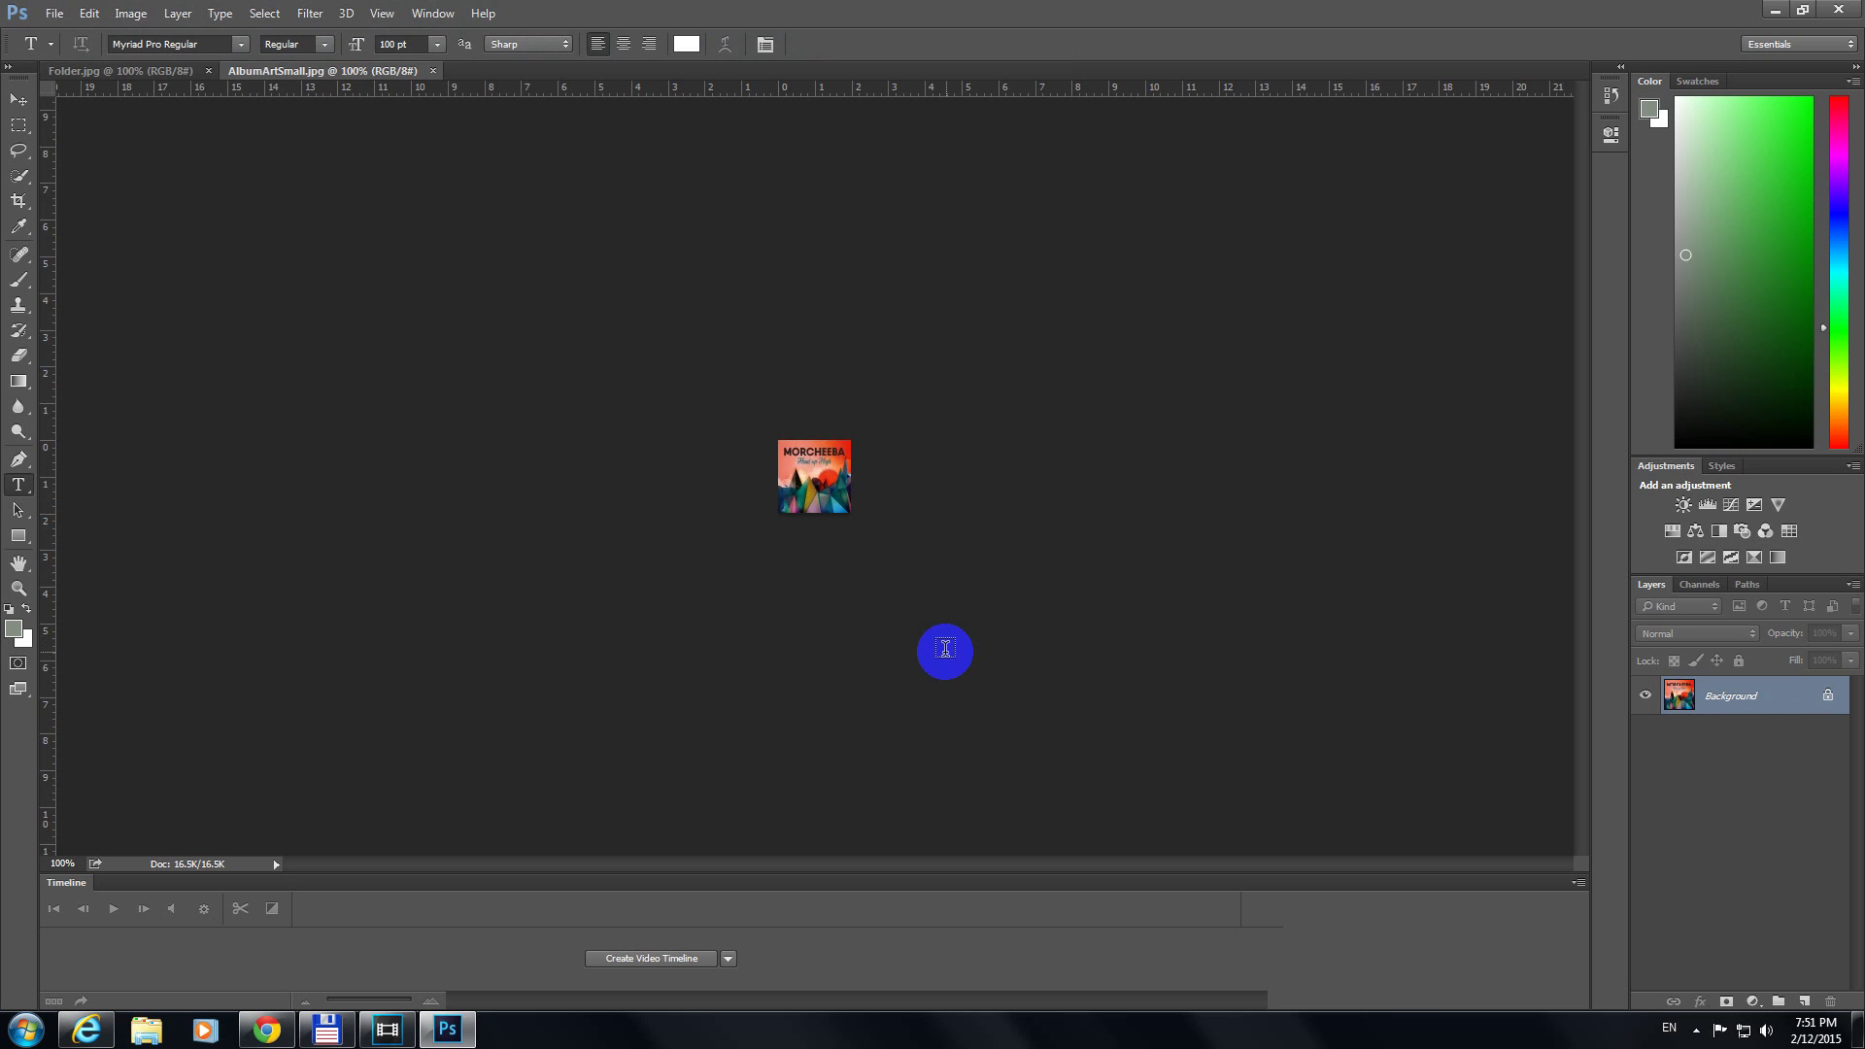
pyautogui.click(182, 74)
pyautogui.click(333, 70)
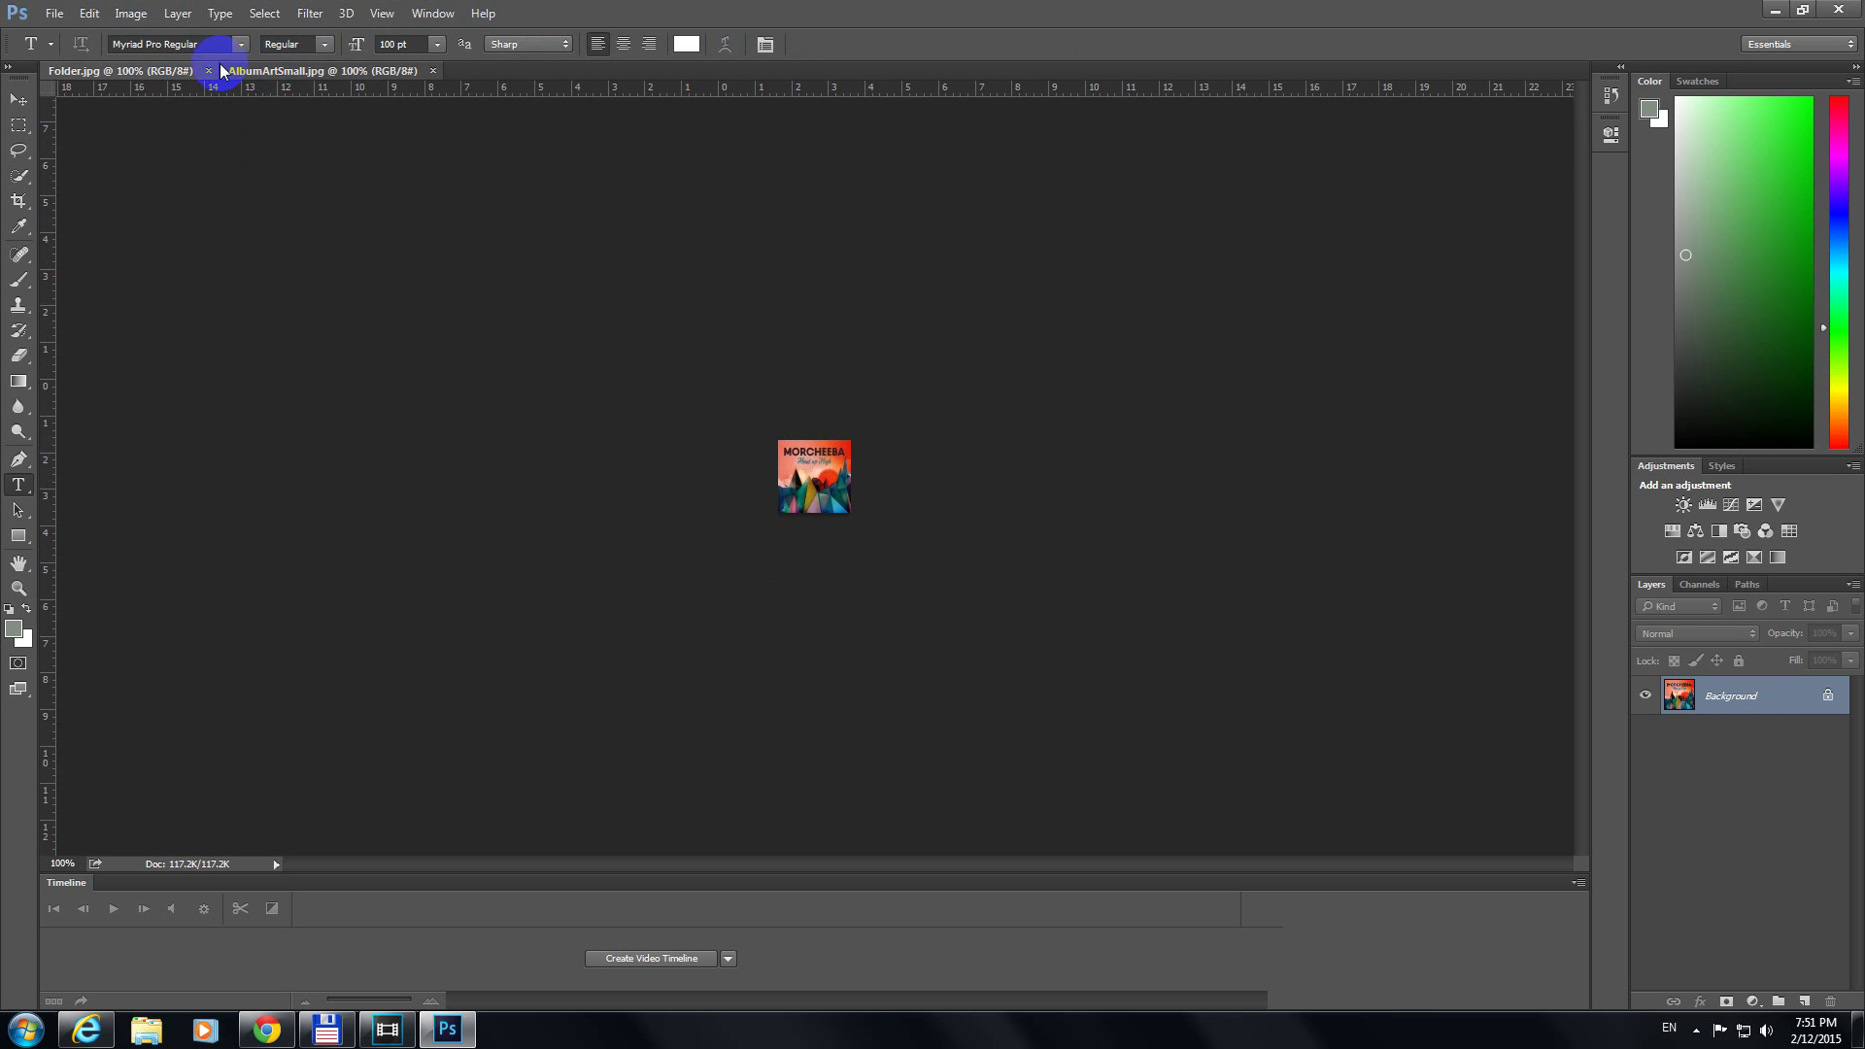
pyautogui.click(138, 70)
pyautogui.click(468, 197)
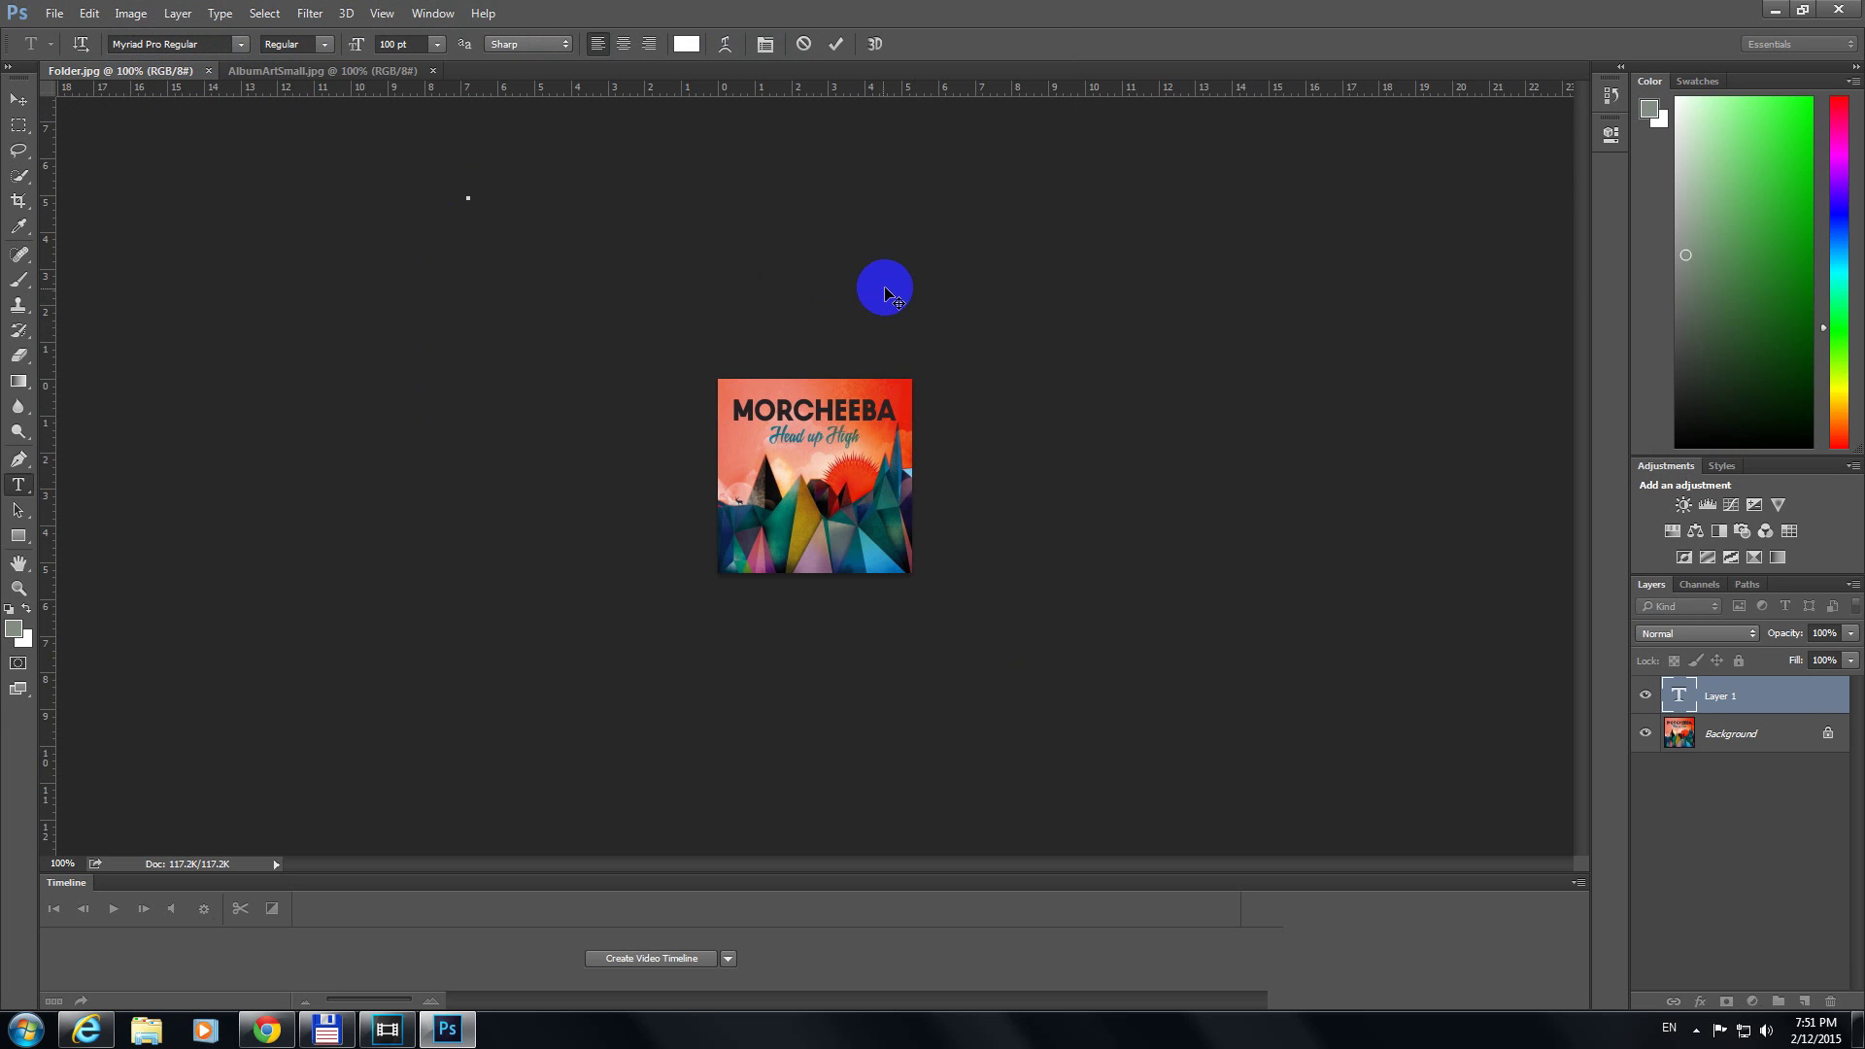